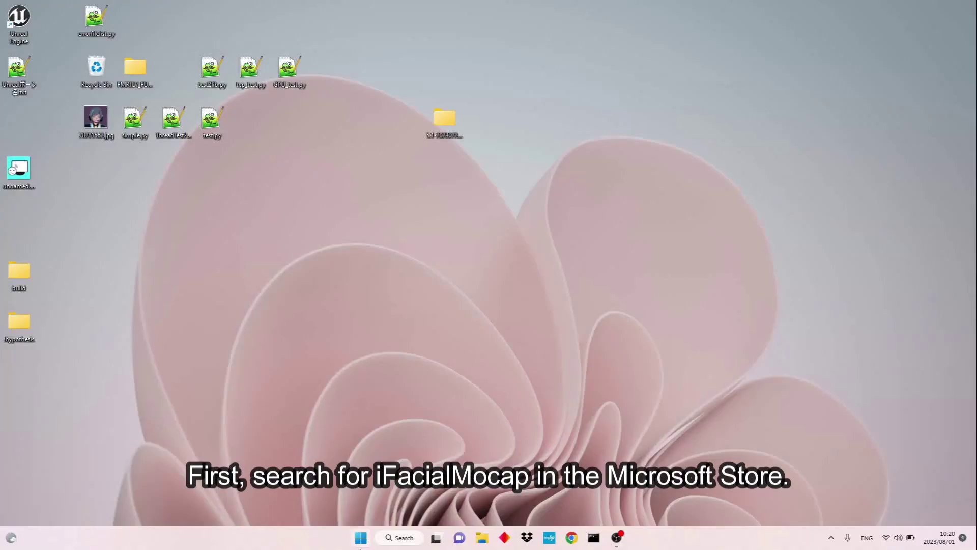
- Search Microsoft Store for 'ifacialmocap' and install iFacialMocap Powered by NVIDIA Broadcast
key(super)
click(511, 244)
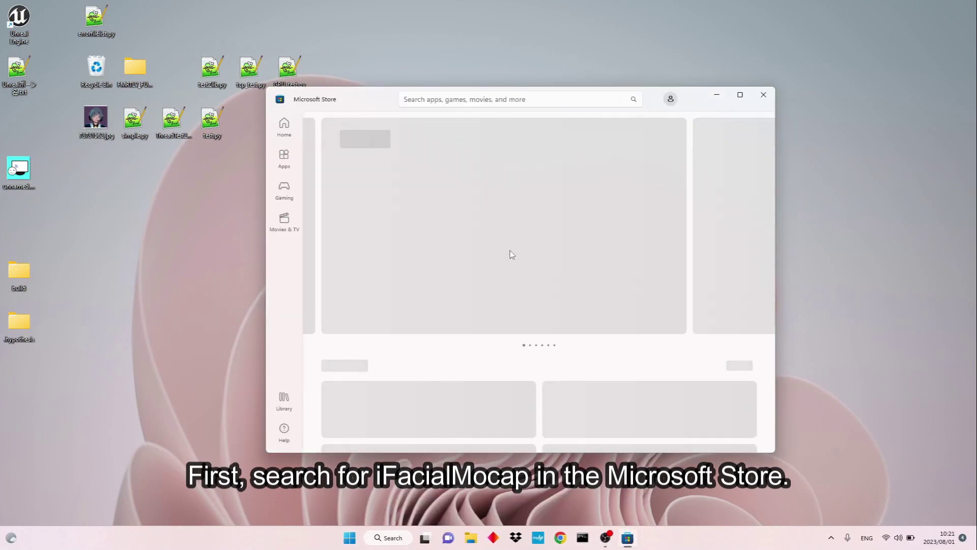
click(519, 98)
text(ifacialmocap)
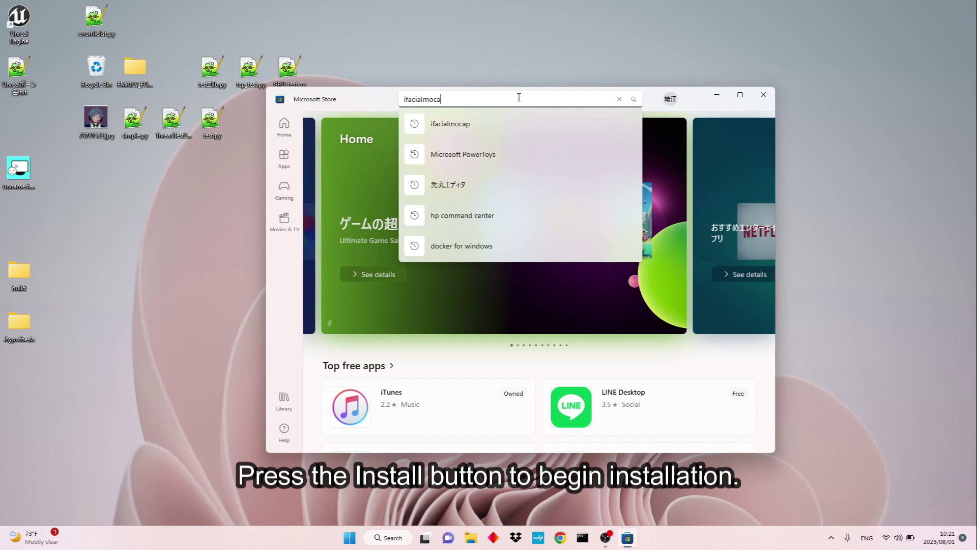
key(Return)
click(470, 204)
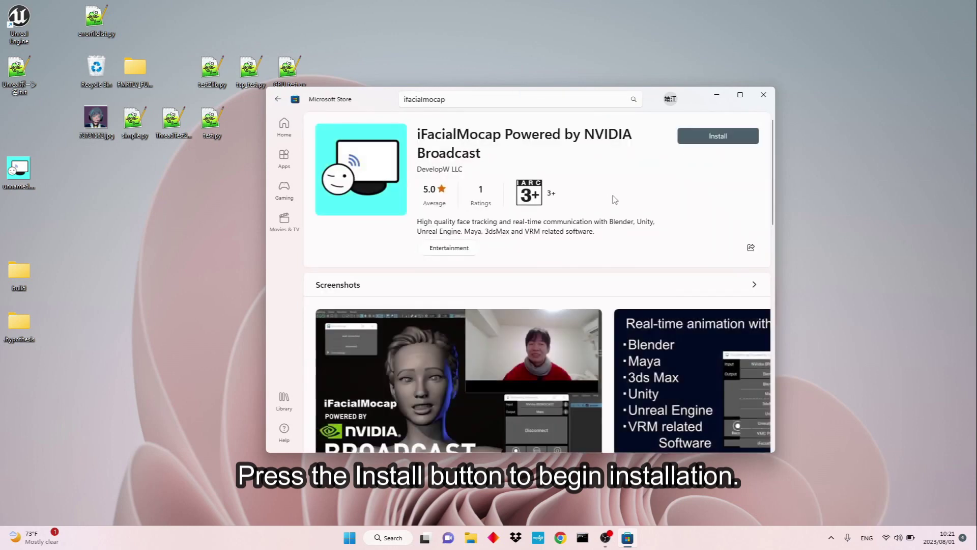
click(718, 134)
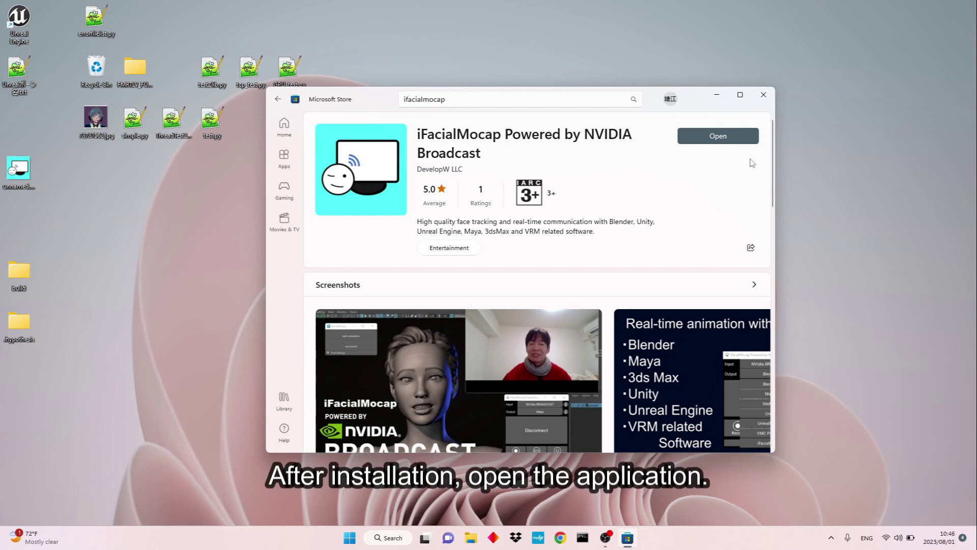
- Launch iFacialMocap, accept and finish installing the NVIDIA AR SDK, then close the app
click(730, 141)
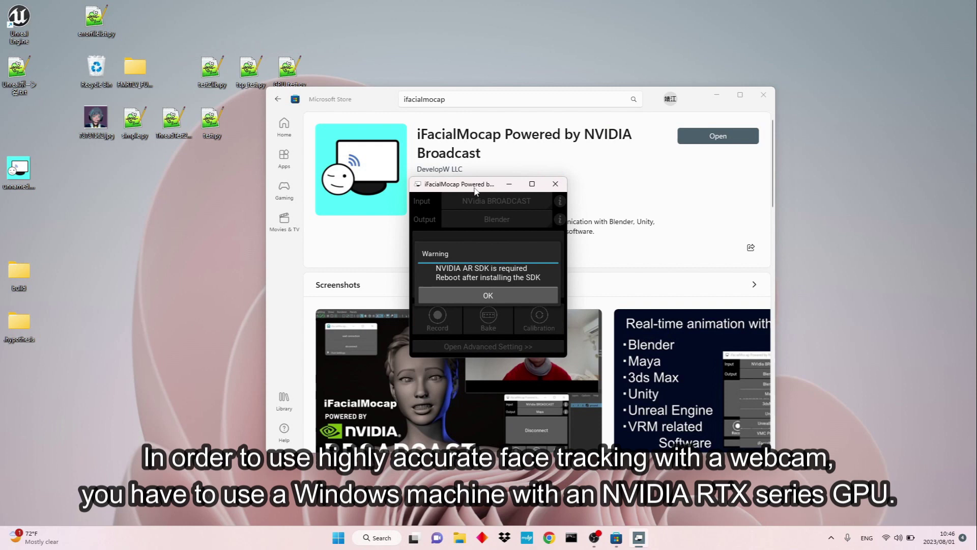
drag(472, 190, 214, 208)
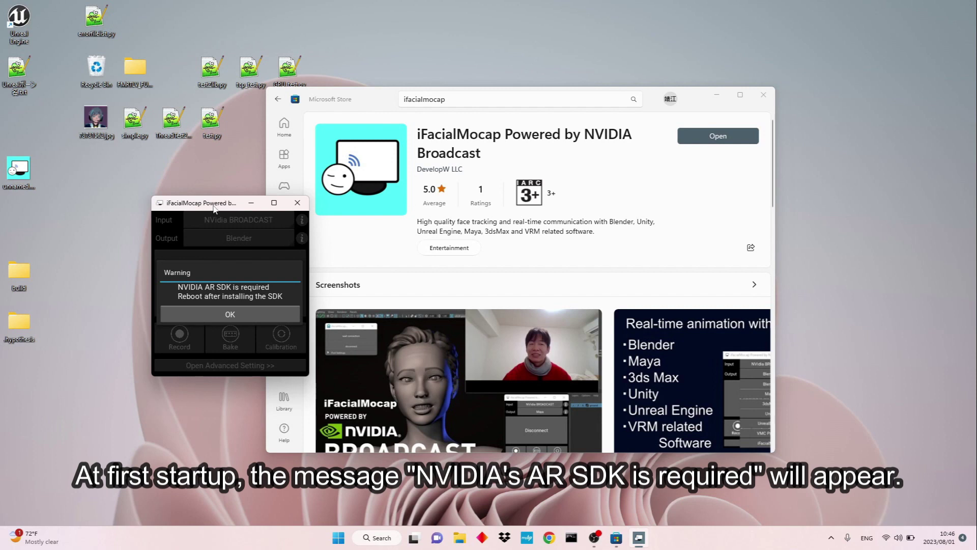
click(256, 311)
drag(211, 206, 161, 237)
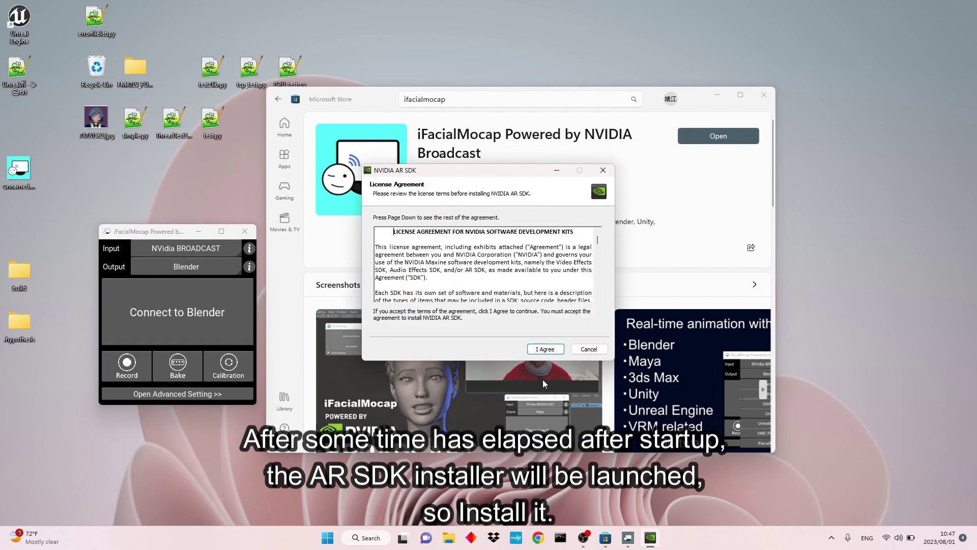
click(544, 349)
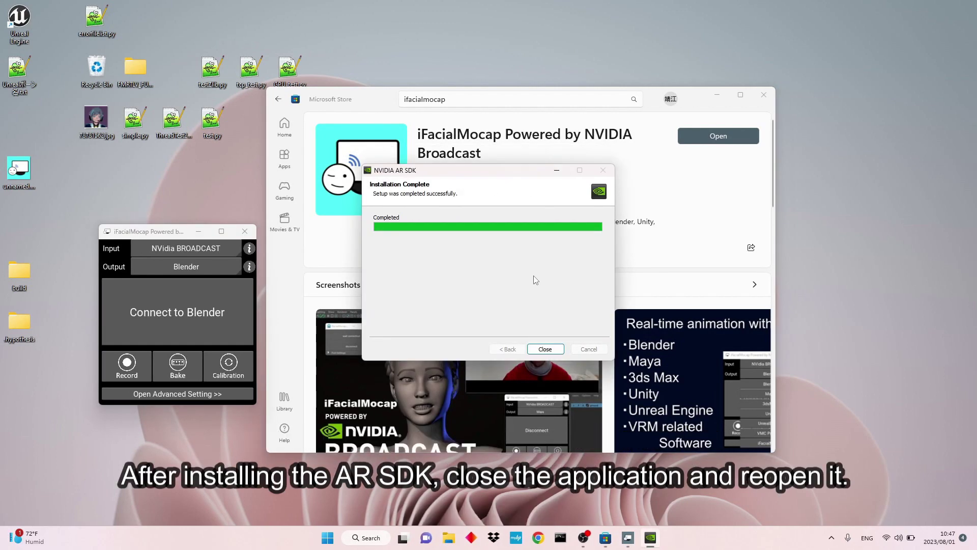
click(545, 349)
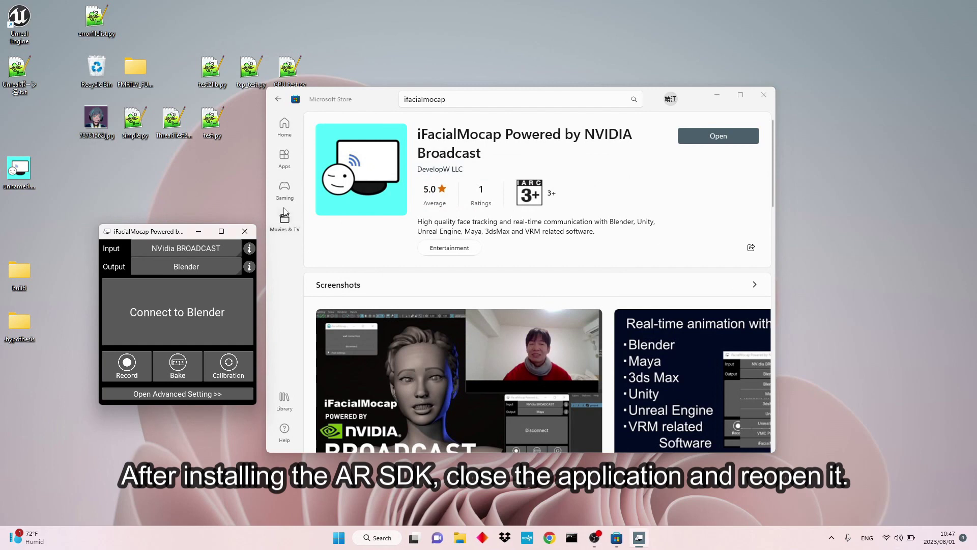
click(247, 231)
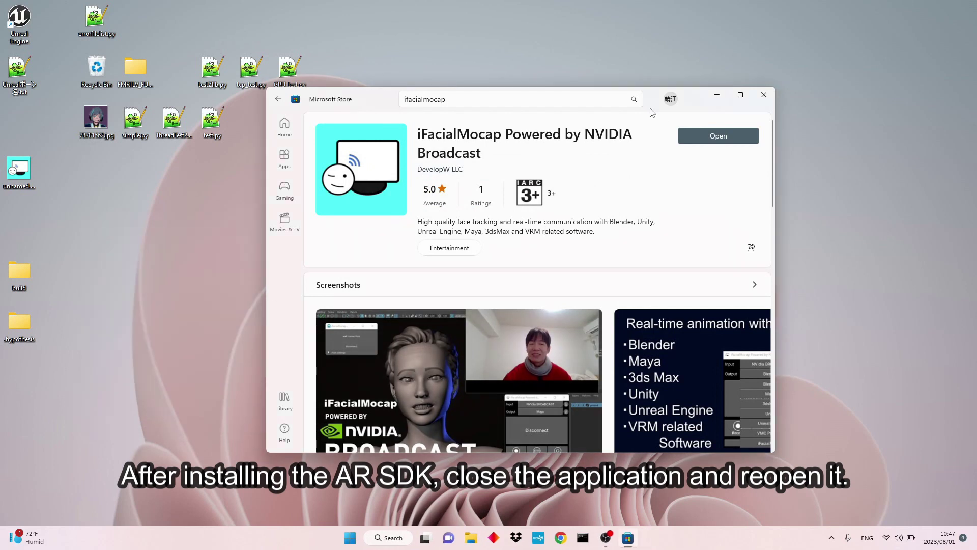
- Relaunch iFacialMocap, decline the SDK installer permission prompt, and dismiss the warning
click(712, 133)
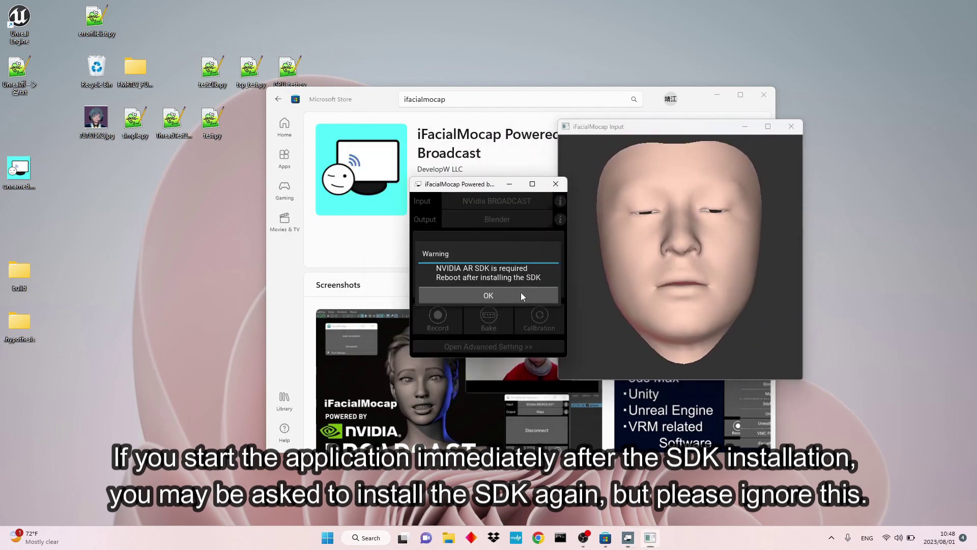
click(493, 292)
click(542, 438)
drag(476, 190, 235, 185)
click(325, 300)
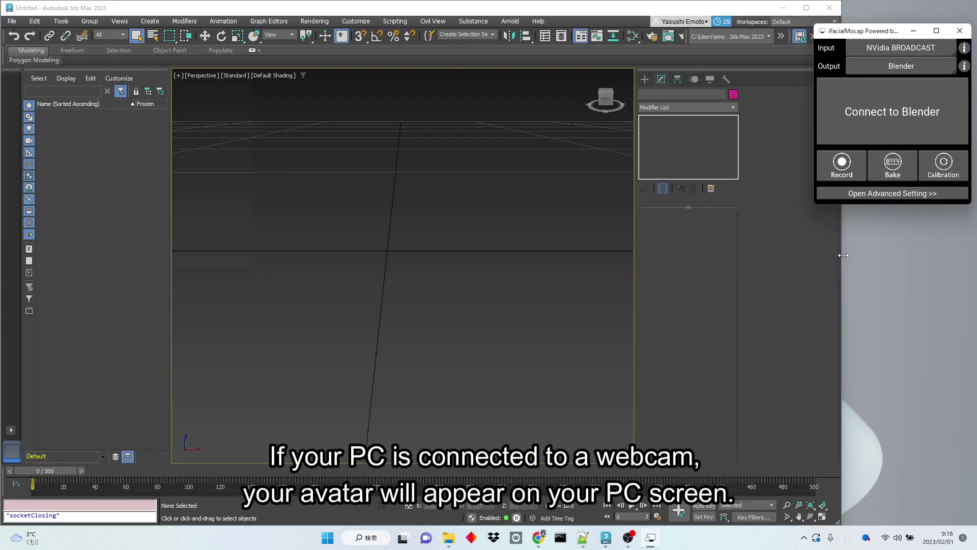
- Arrange the windows beside 3ds Max and set iFacialMocap's Output to 3dsMax
drag(844, 255, 818, 251)
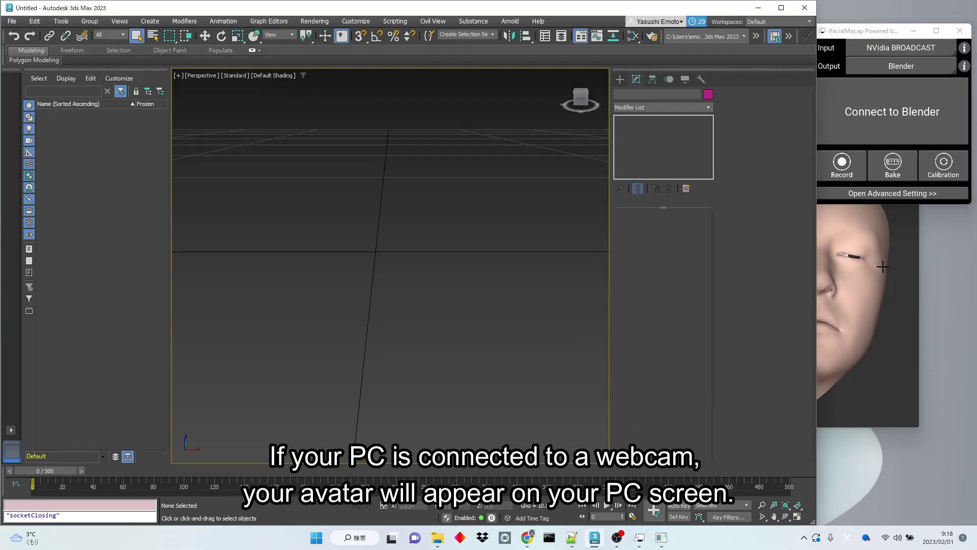
drag(954, 182, 839, 248)
drag(860, 31, 761, 53)
click(805, 89)
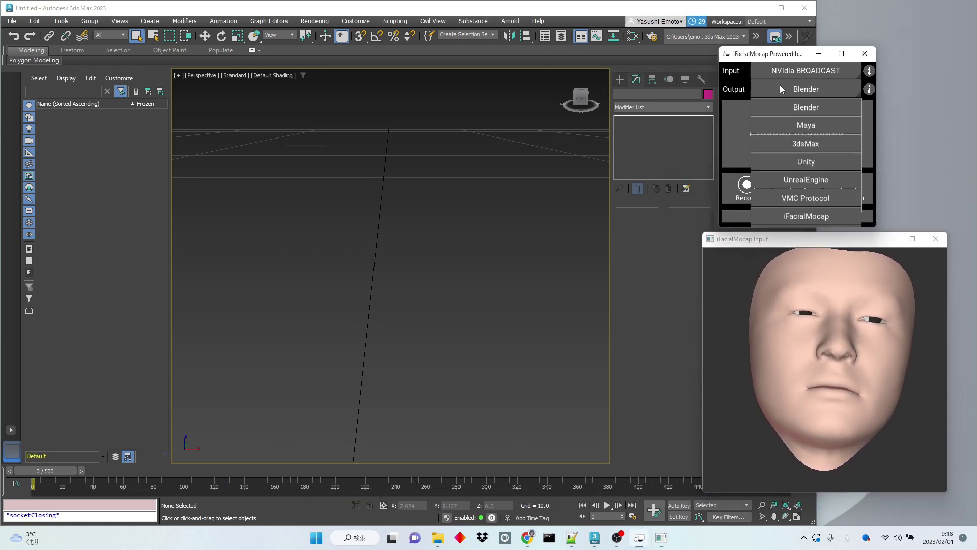
click(799, 145)
- Open the advanced settings and the Script folder holding the 3ds Max sample files
drag(797, 60, 729, 60)
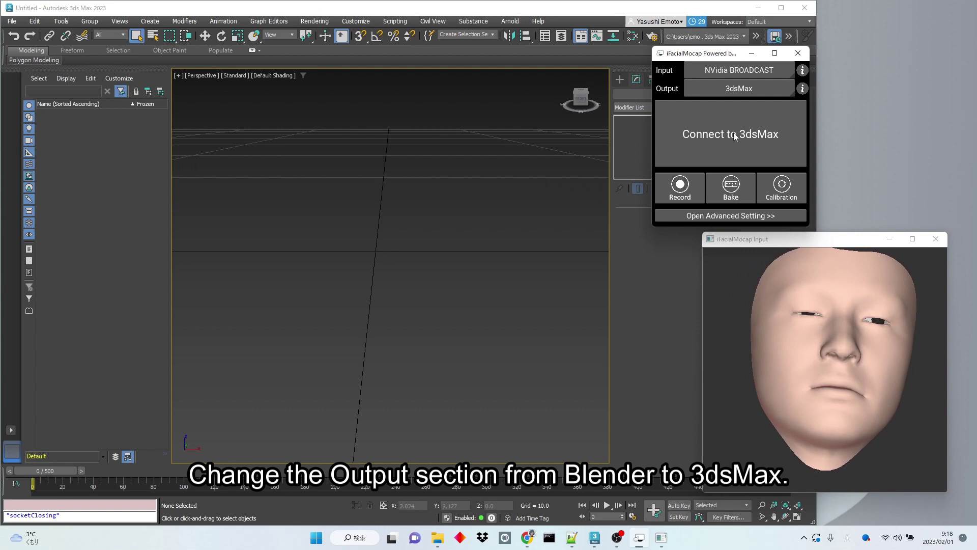
click(731, 216)
drag(817, 60, 786, 61)
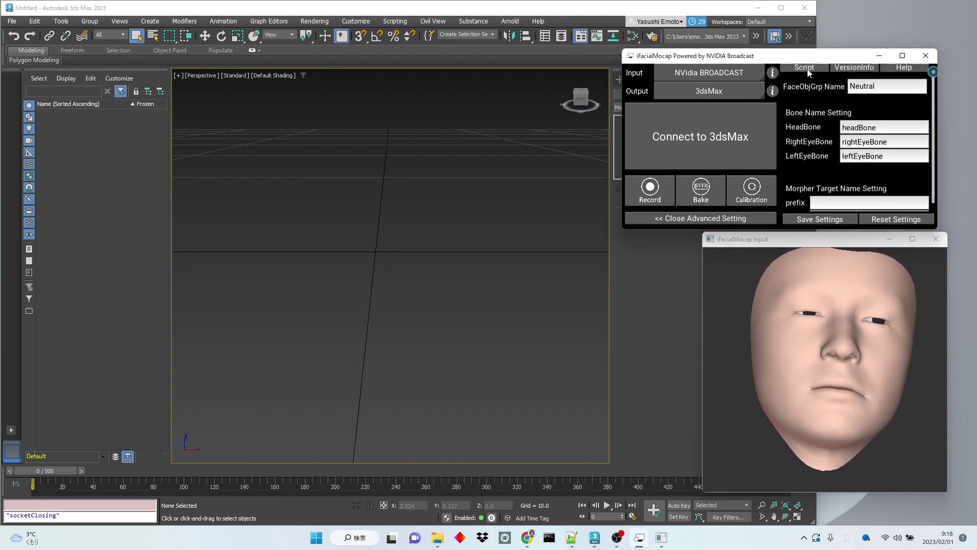
click(806, 68)
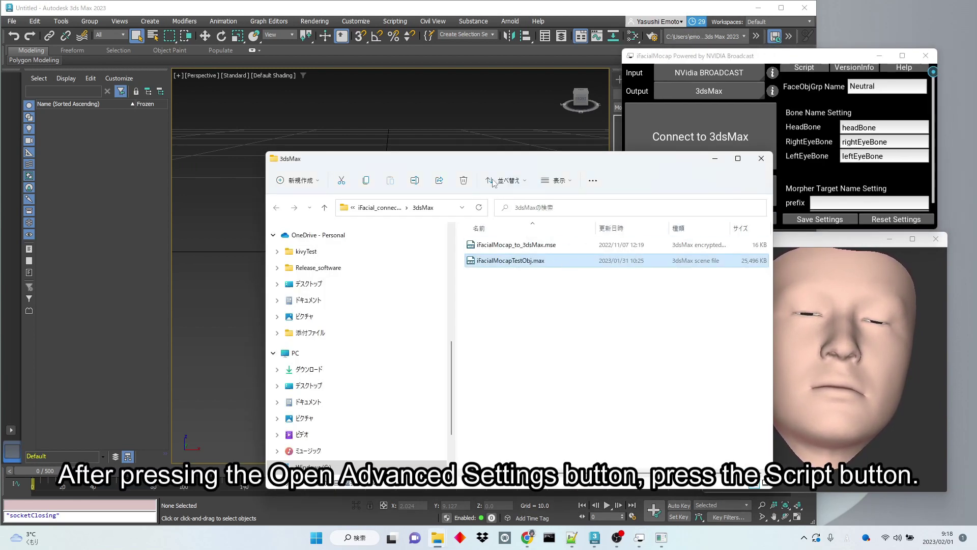
- Load iFacialMocapTestObj.max into 3ds Max by dropping it in the viewport
drag(493, 182, 440, 114)
click(468, 120)
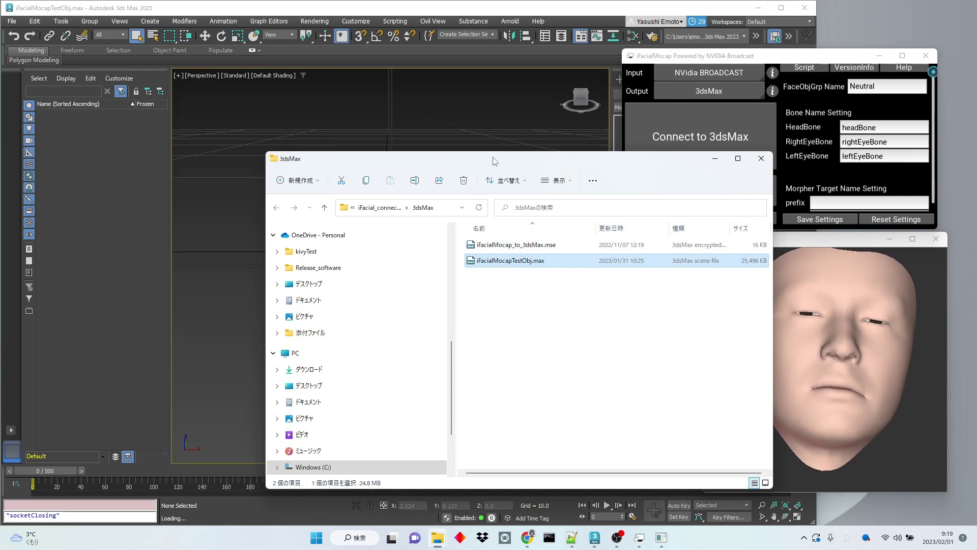
drag(493, 161, 732, 249)
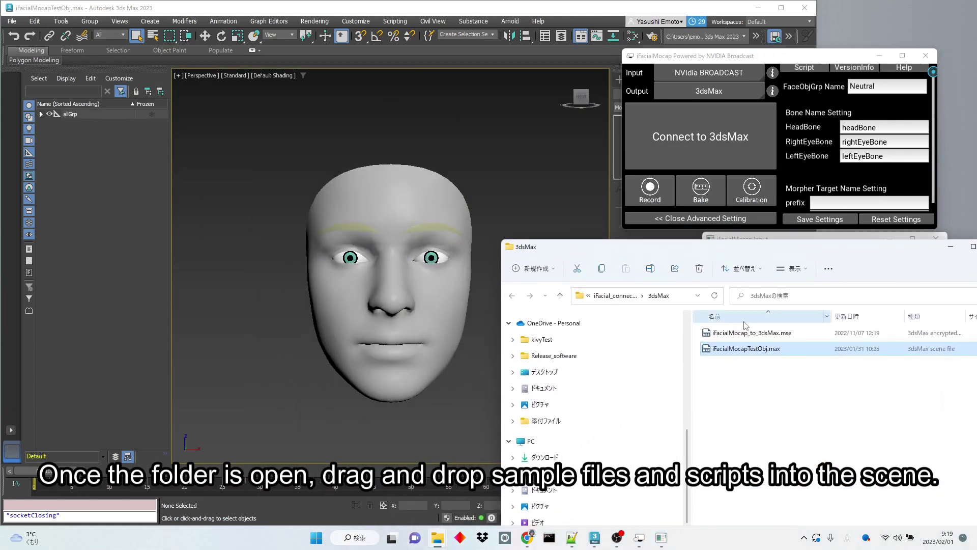
- Run iFacialMocap_to_3dsMax.mse in 3ds Max to bring up the iFacialMocap Panel
click(761, 334)
drag(564, 267, 448, 192)
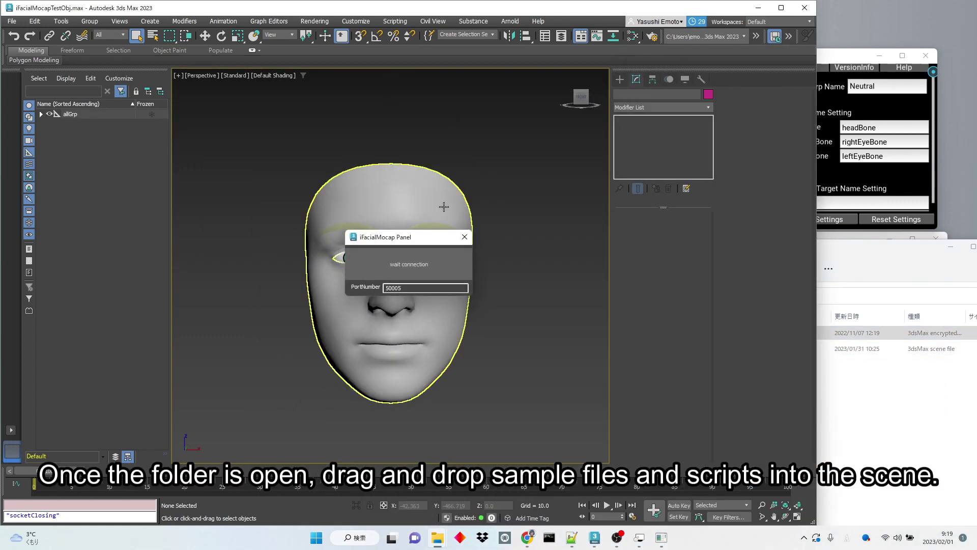
drag(402, 243, 558, 133)
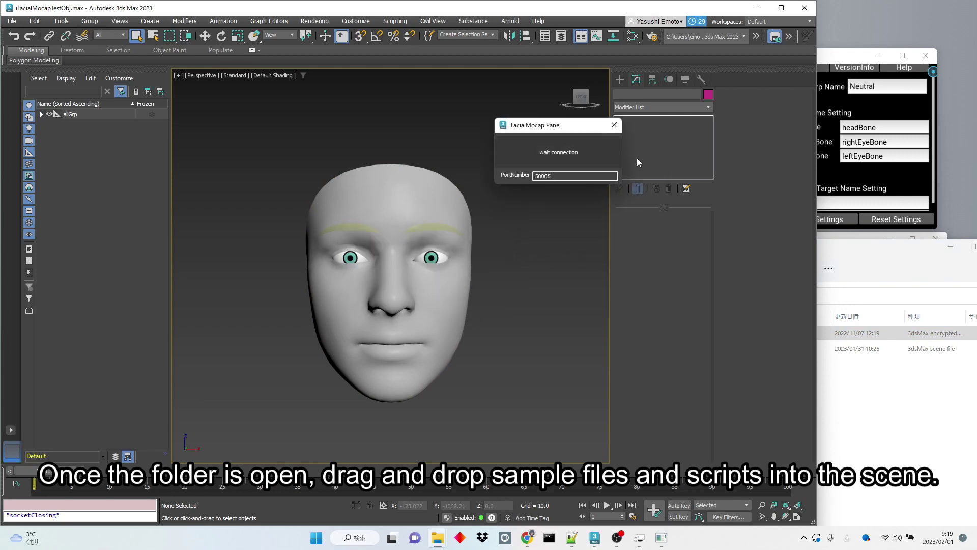
click(892, 256)
drag(904, 252, 703, 269)
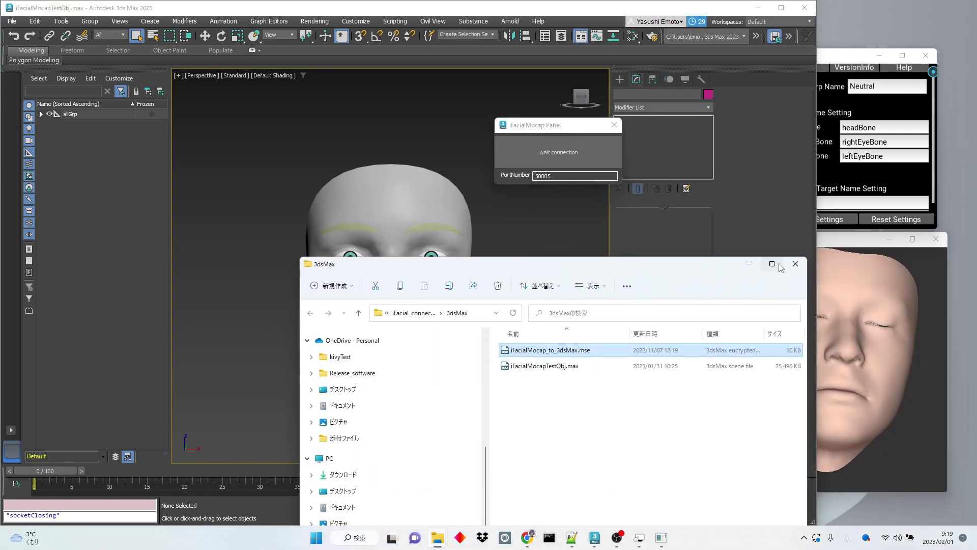
- Use 'wait connection' and 'Connect to 3dsMax' so the test head mirrors the webcam face
click(798, 244)
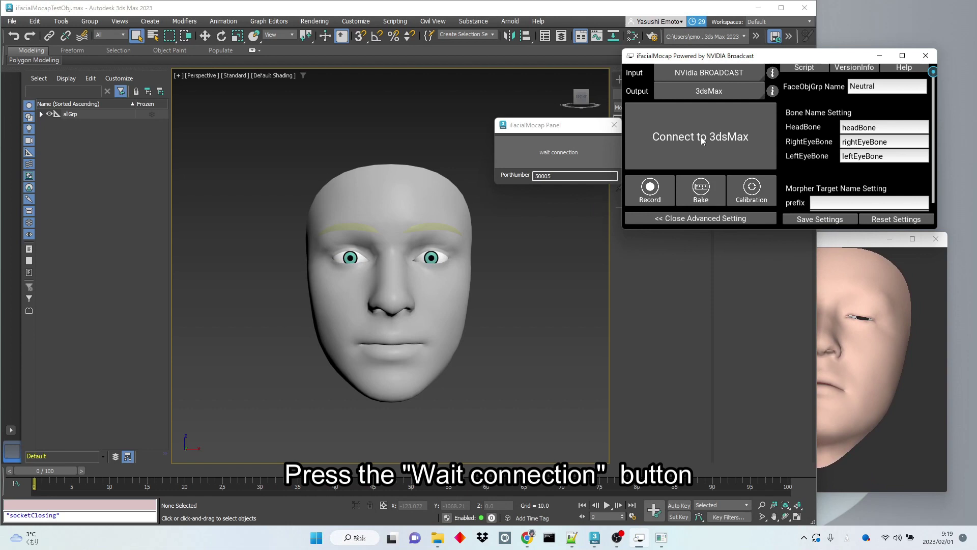
click(559, 152)
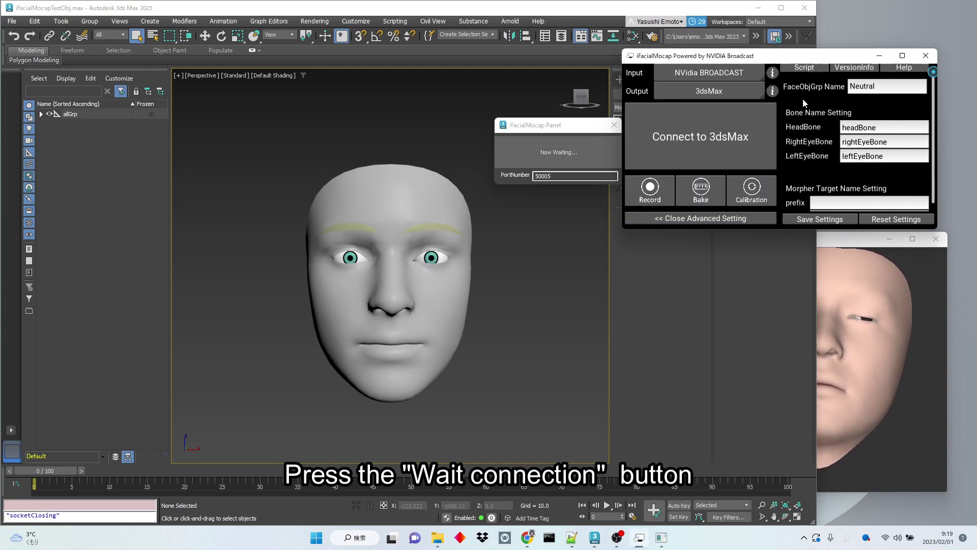
click(733, 135)
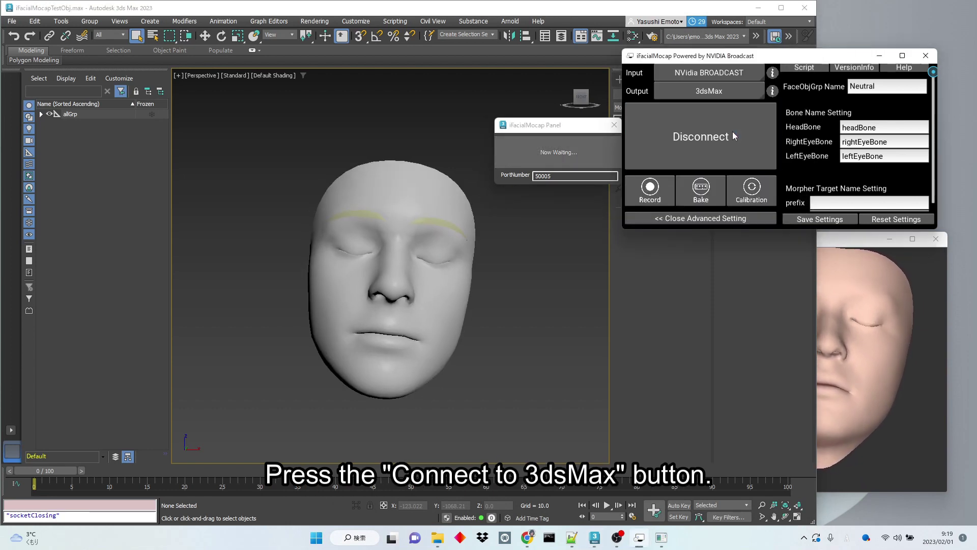
click(849, 308)
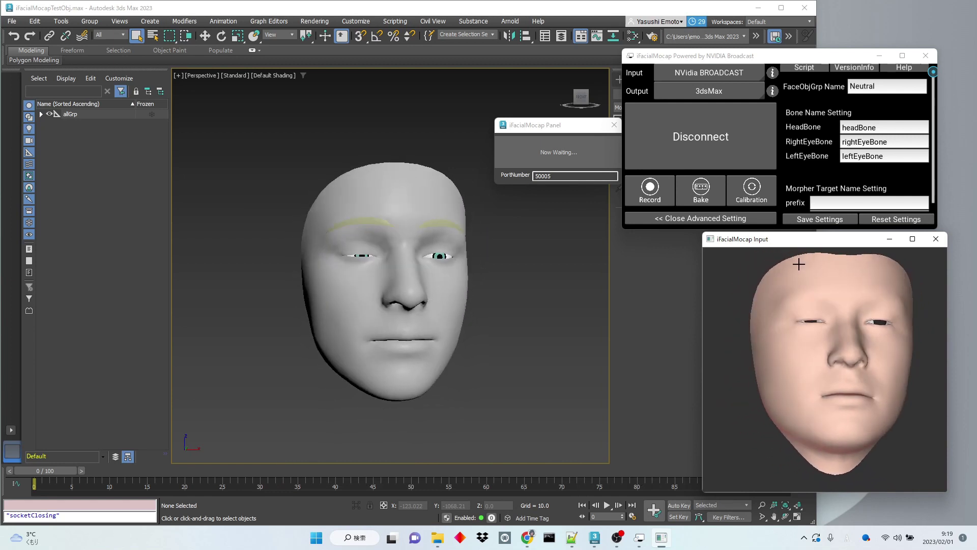
- Set the NVidia input display to show the camera image instead of the avatar
scroll(901, 165, down, 5)
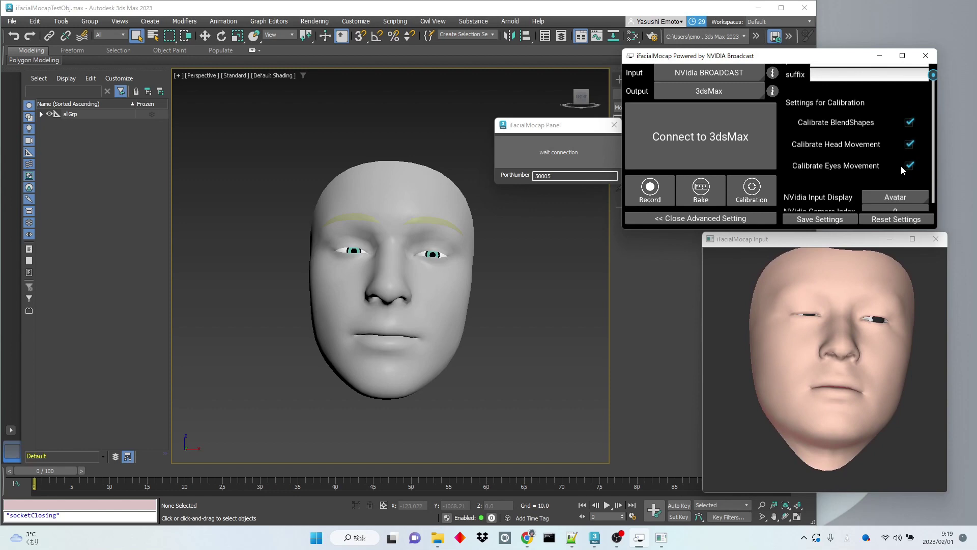
click(897, 157)
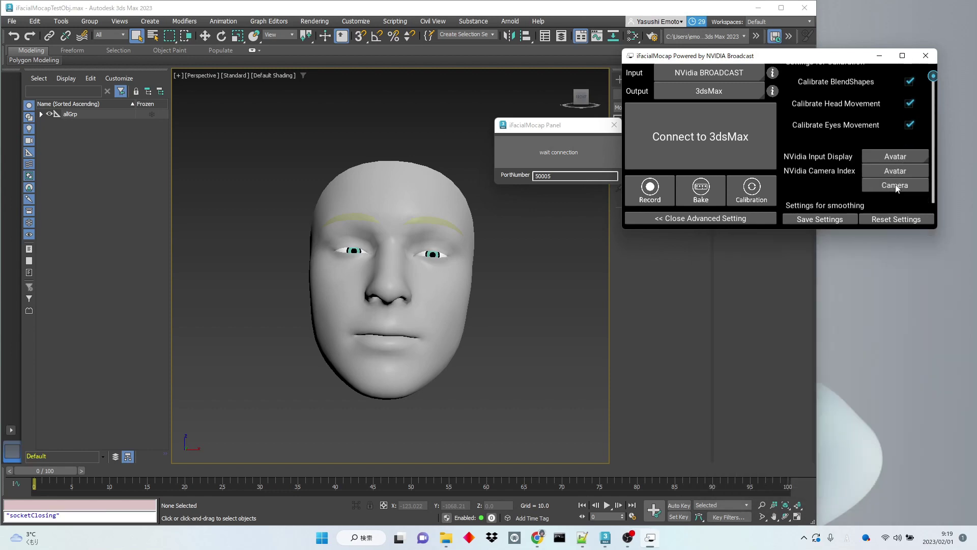
click(895, 185)
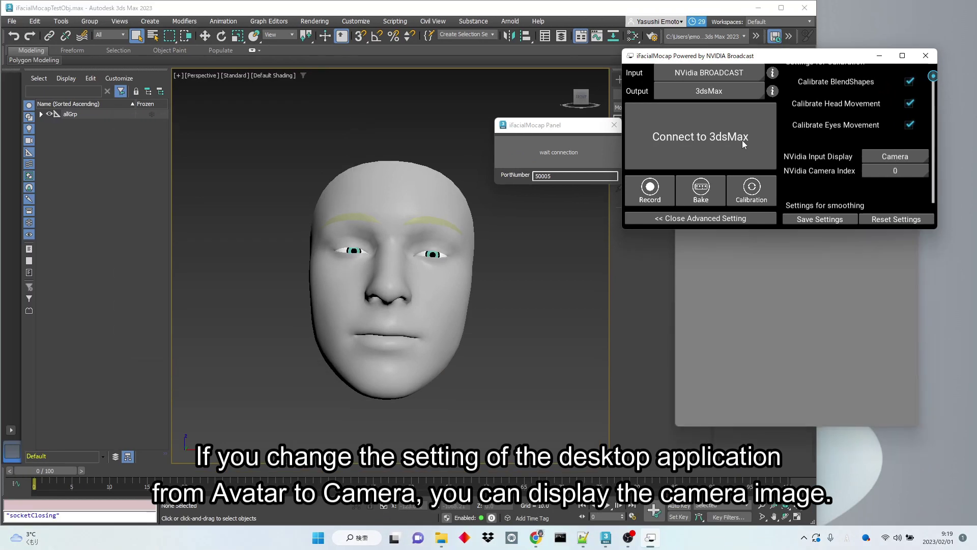
drag(790, 186, 765, 255)
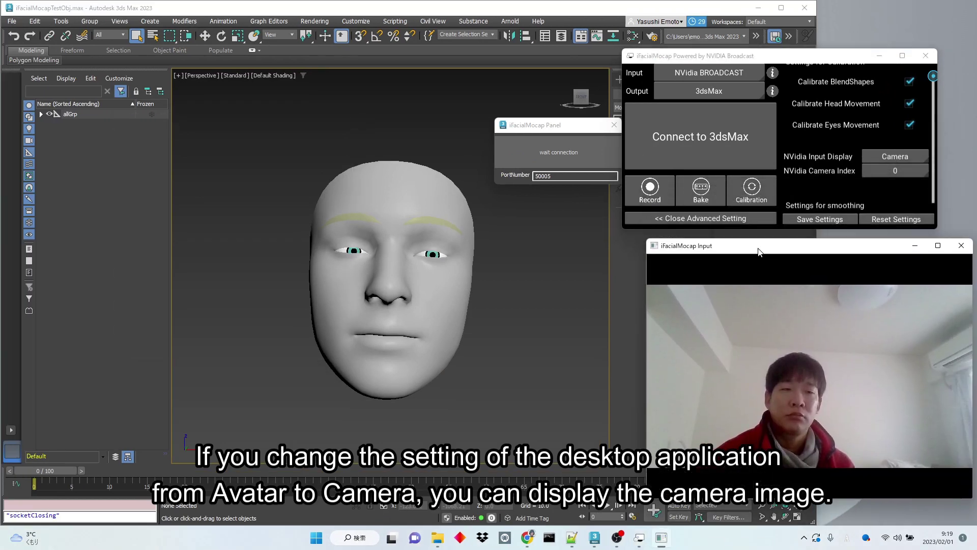
- Reconnect iFacialMocap to 3ds Max with 'wait connection' and 'Connect to 3dsMax'
click(577, 152)
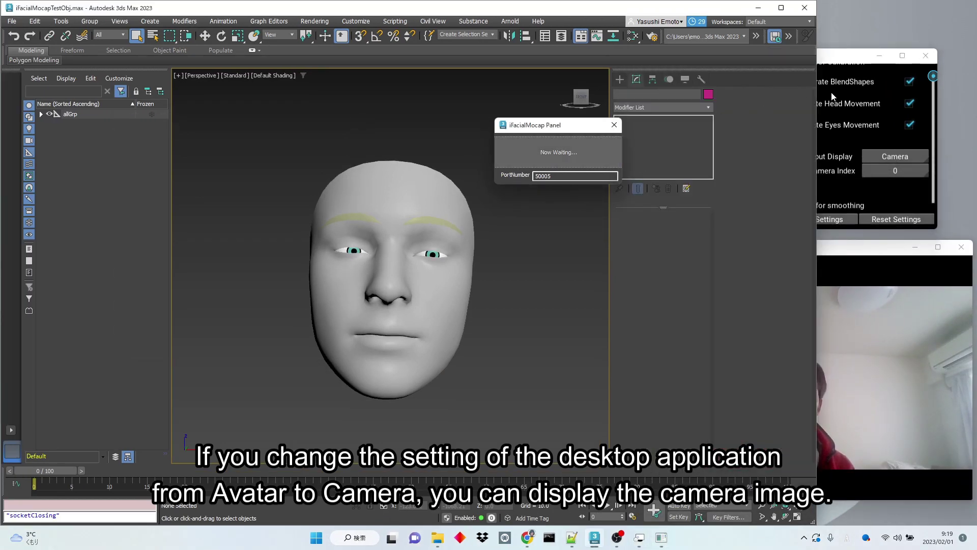
click(847, 69)
click(714, 144)
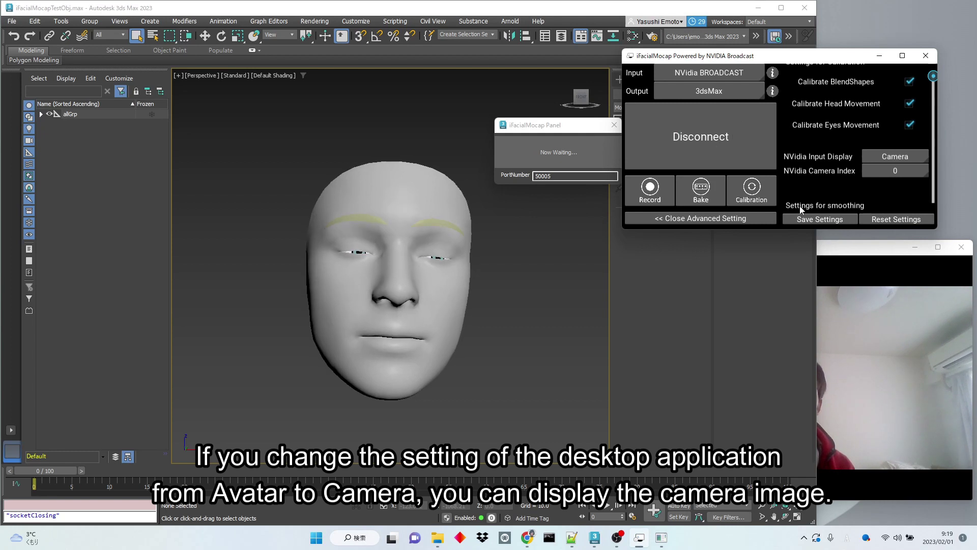
click(847, 250)
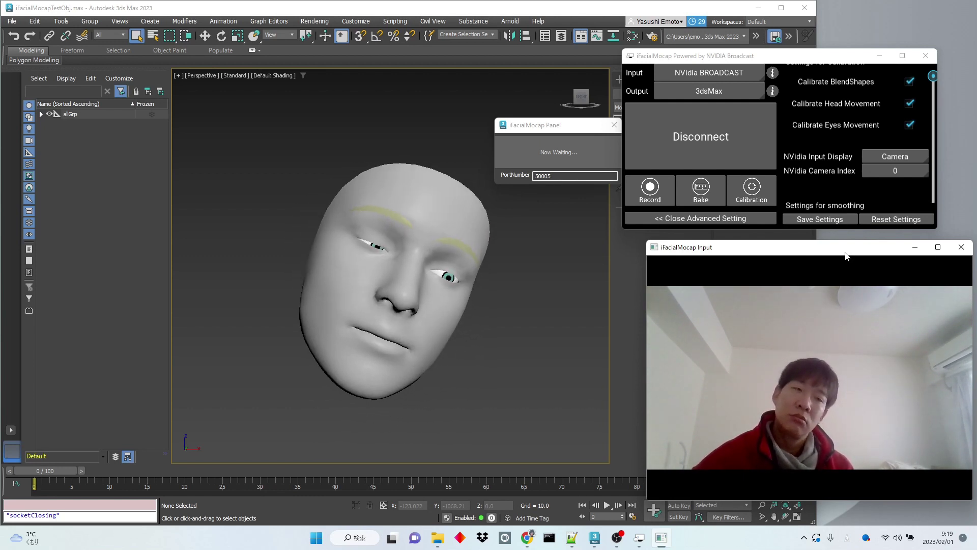
- Disconnect the live stream and set the 3ds Max panel back to 'wait connection'
click(731, 157)
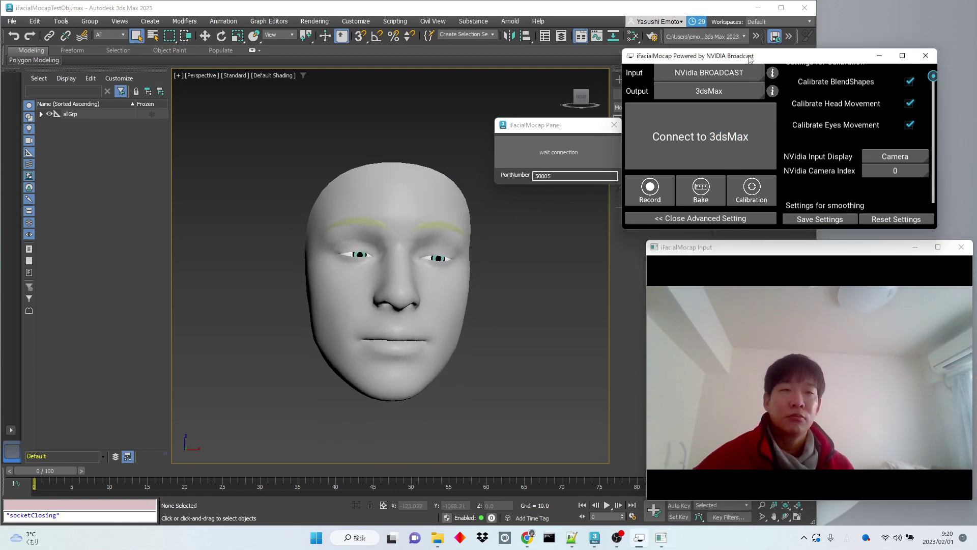
scroll(831, 96, up, 3)
scroll(869, 102, up, 2)
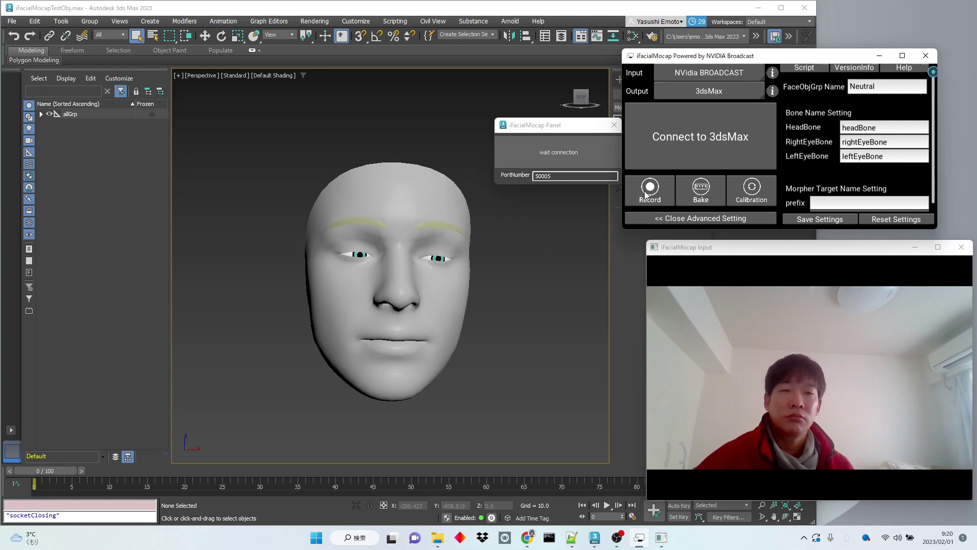
click(558, 152)
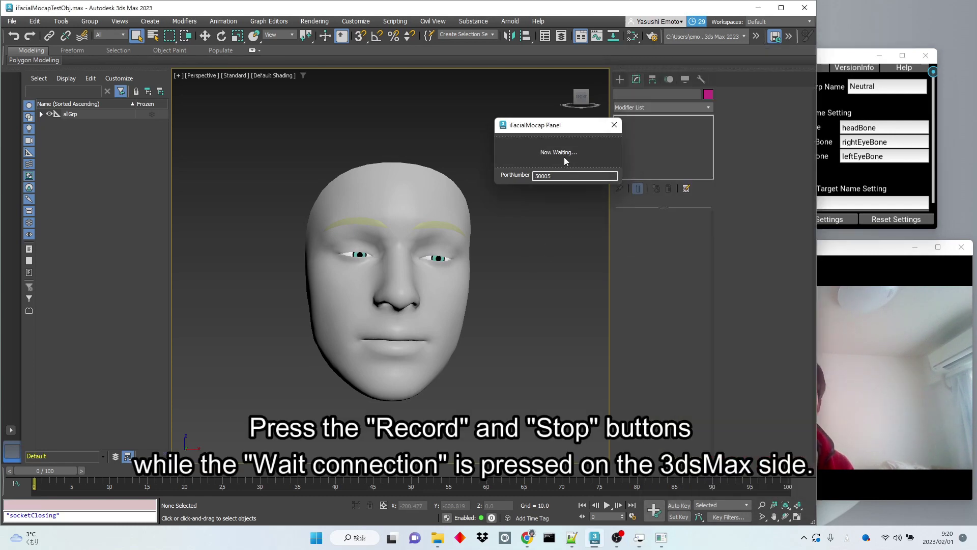
- Record a facial performance, stop it, and bake it into the 100-frame timeline
click(839, 63)
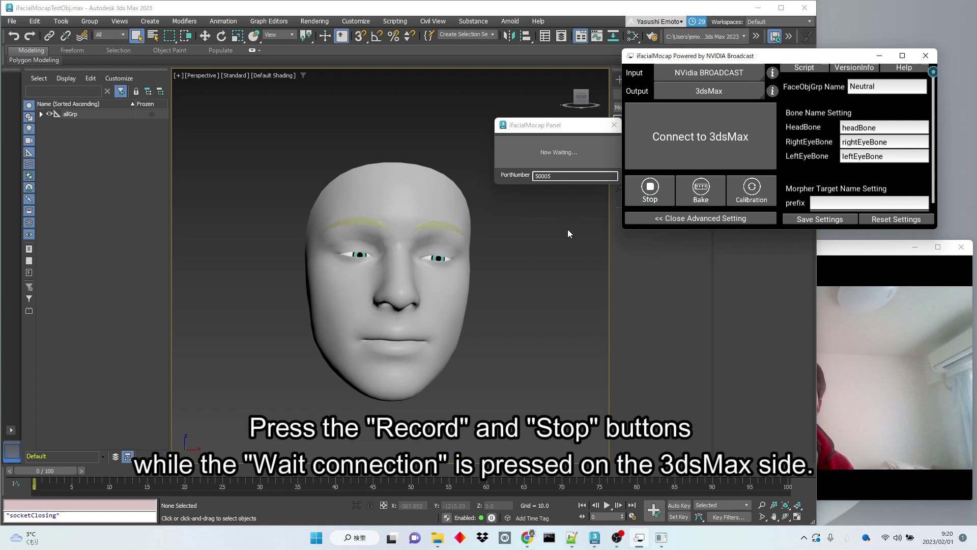
click(821, 244)
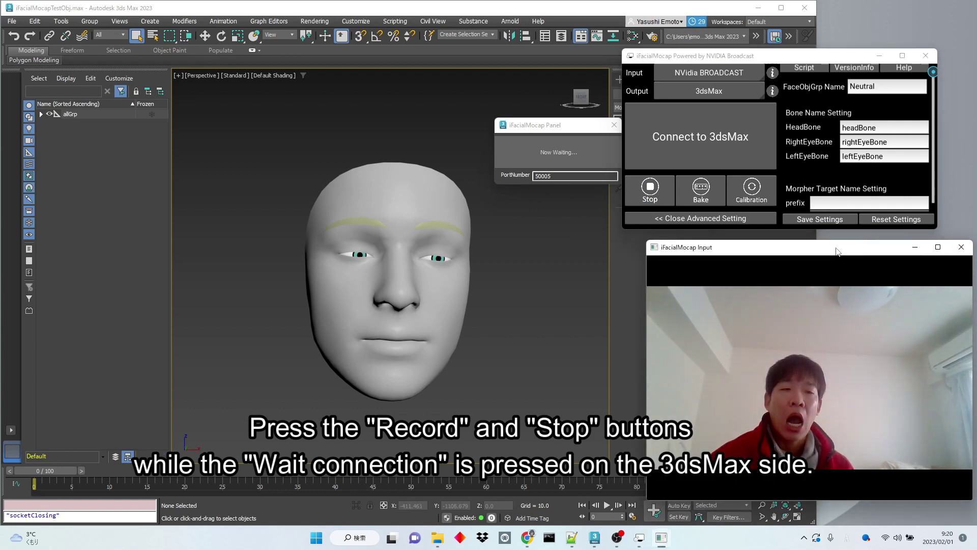
click(662, 199)
click(801, 186)
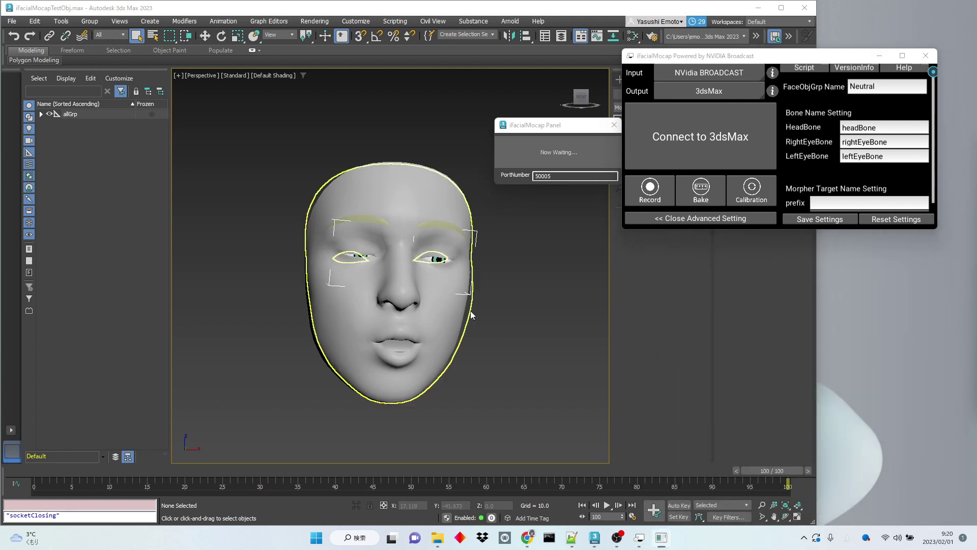
- Play back the baked blinks and mouth movement on the 3ds Max timeline
click(514, 300)
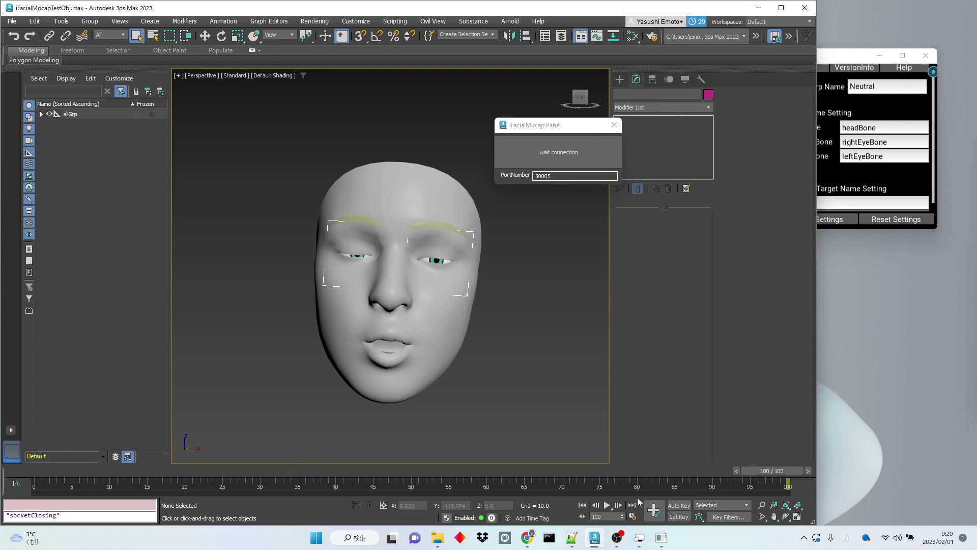
click(584, 505)
click(607, 505)
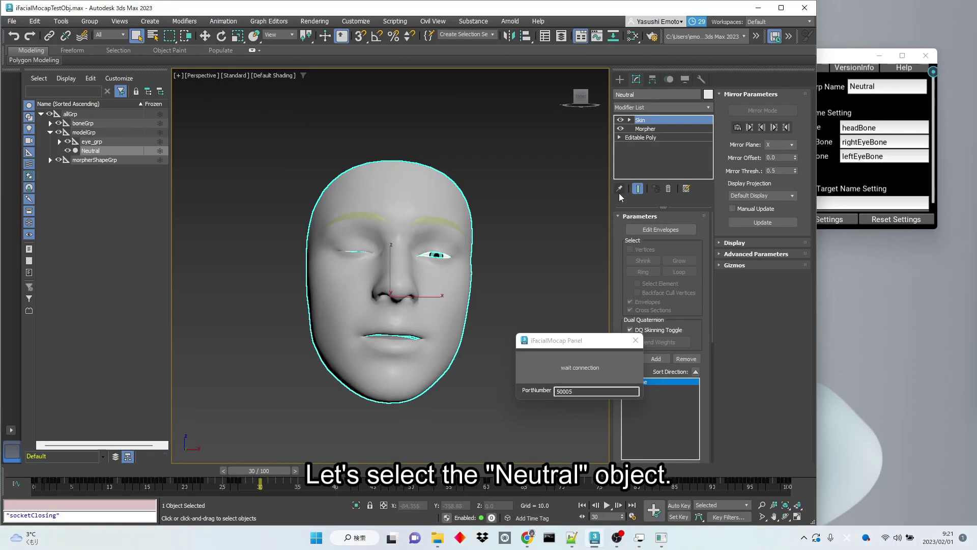
- Open the Neutral mesh's Morpher channels and set jawOpen to 100
drag(574, 341, 577, 409)
click(644, 129)
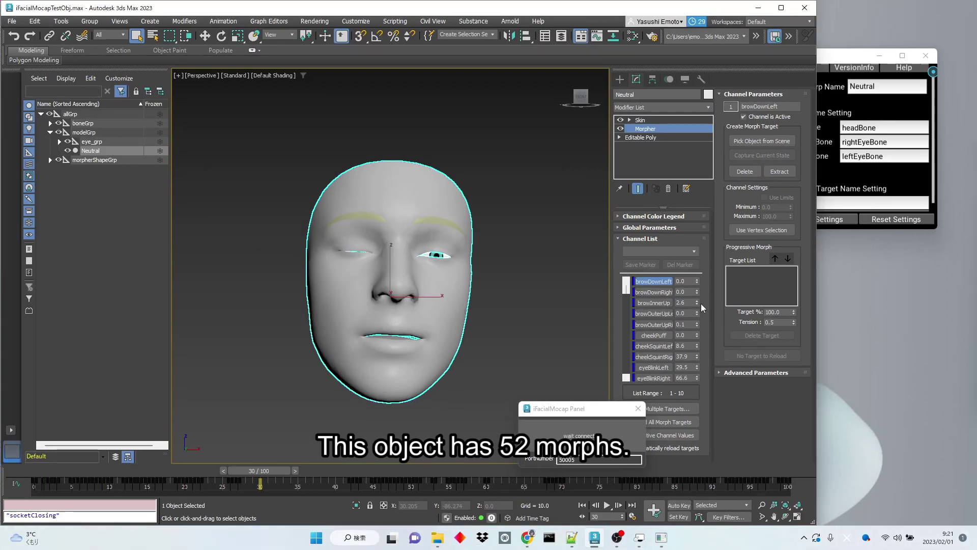
mouse_move(627, 289)
mouse_down()
mouse_move(627, 335)
mouse_move(630, 307)
mouse_up()
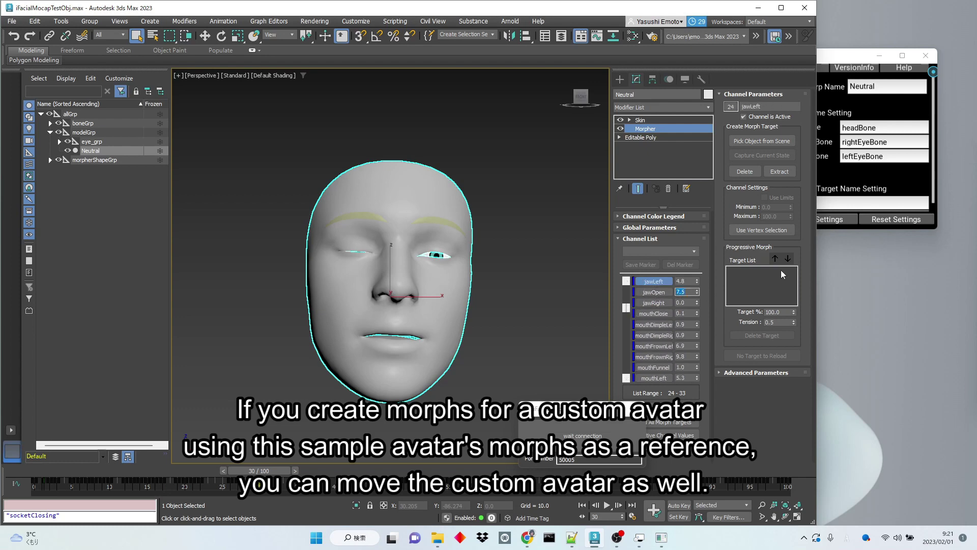
text(100)
key(Return)
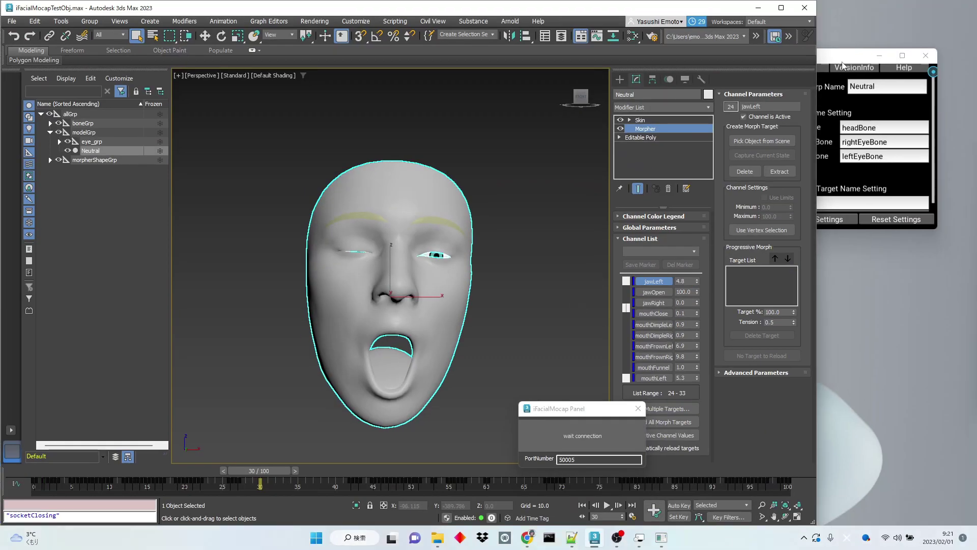
- Connect live tracking to the face again, disconnect it, then start File > Open
click(842, 63)
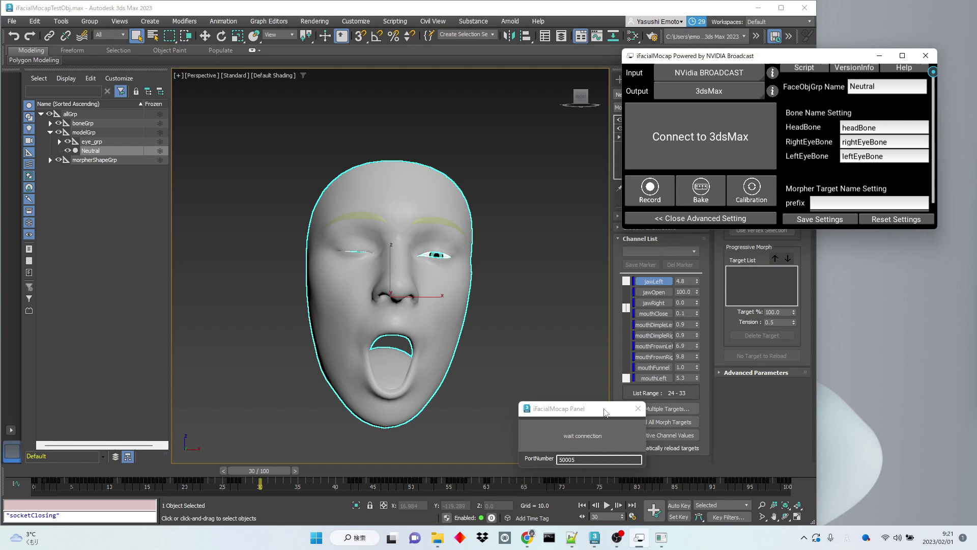
click(735, 139)
click(850, 59)
click(704, 154)
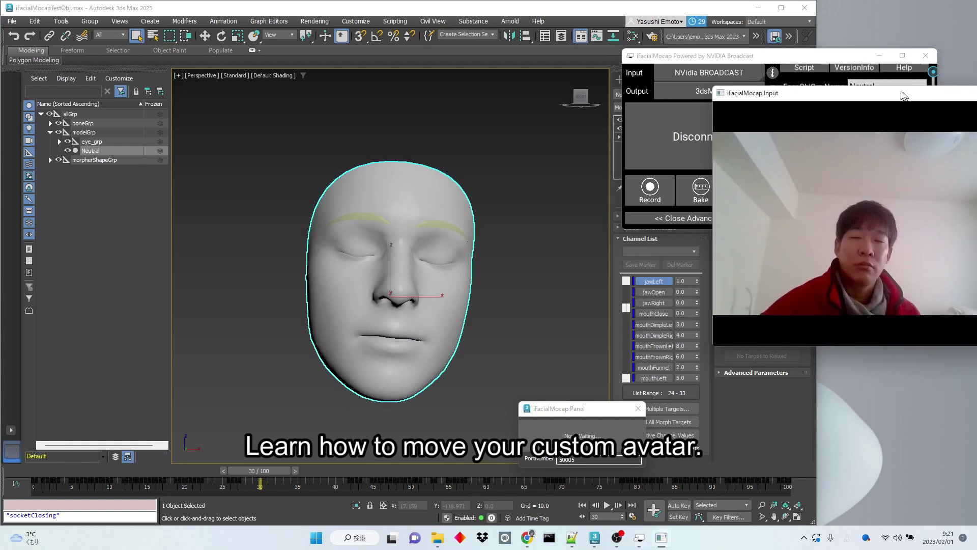
drag(853, 96, 784, 20)
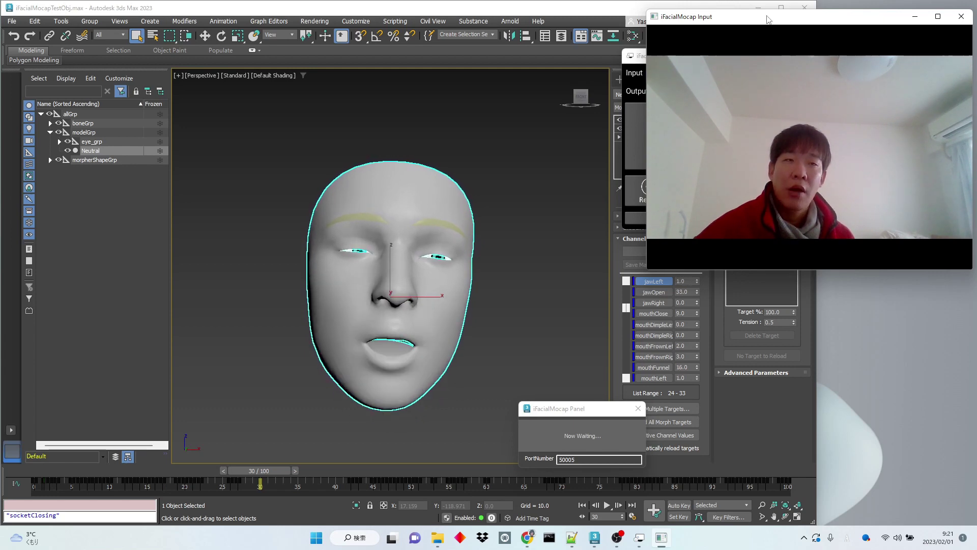
click(733, 156)
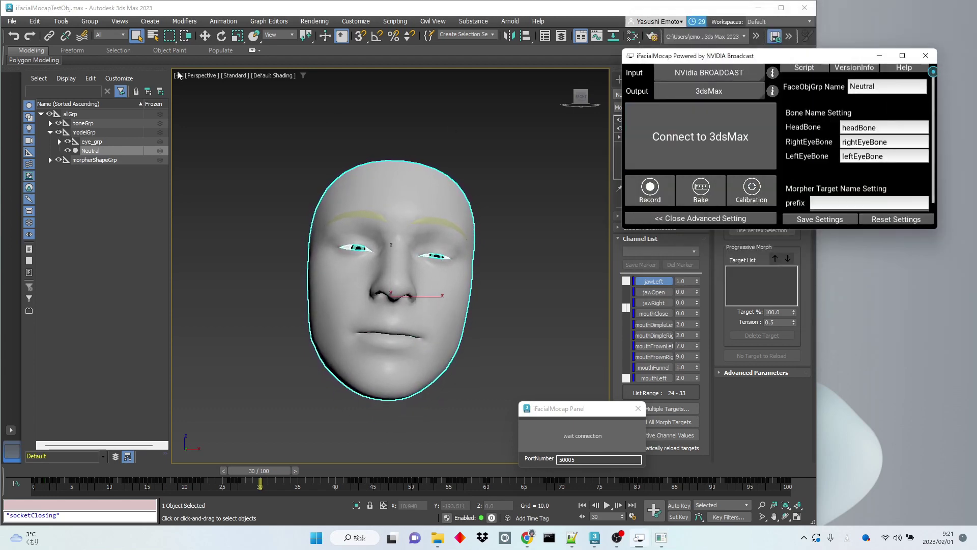
click(12, 21)
click(18, 44)
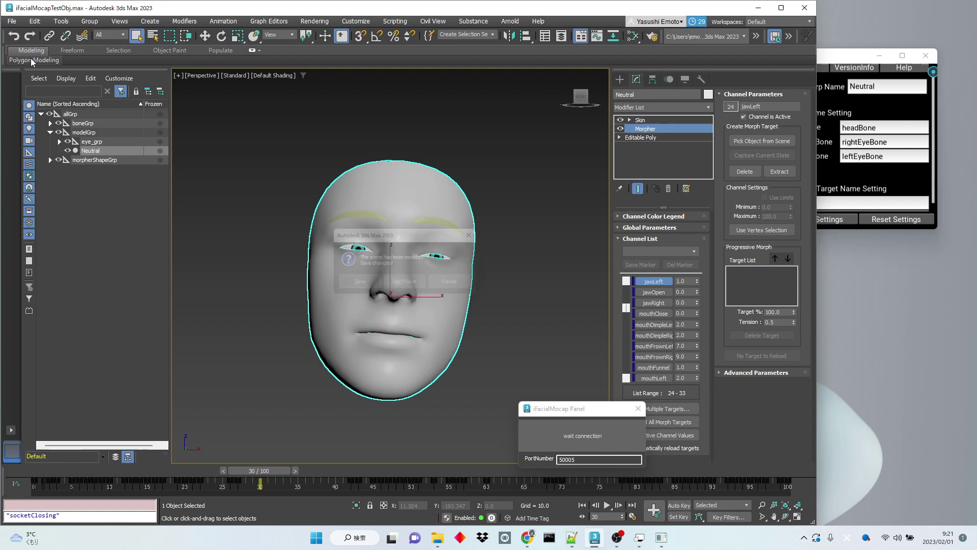
- Discard the face scene's changes, open SimpleCube.max and select the cube
click(408, 285)
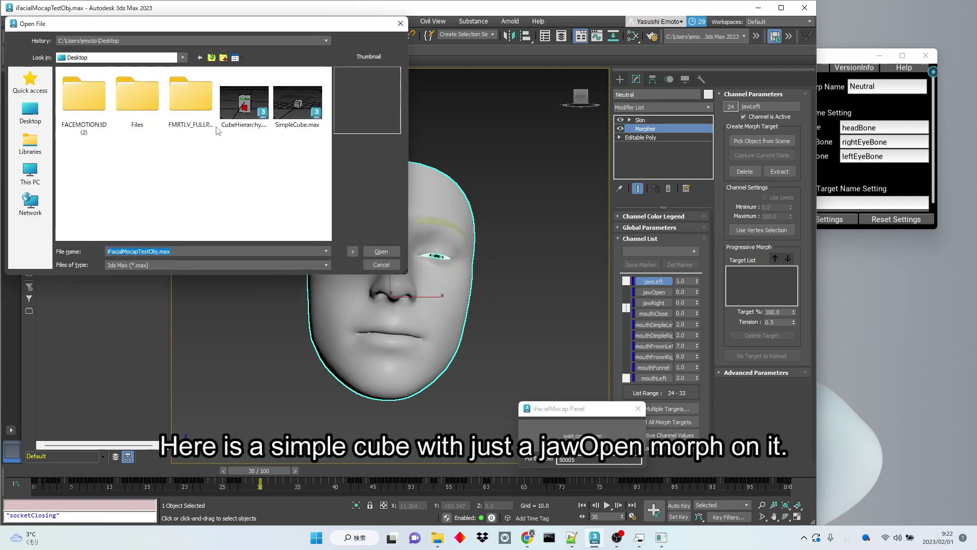
double_click(318, 109)
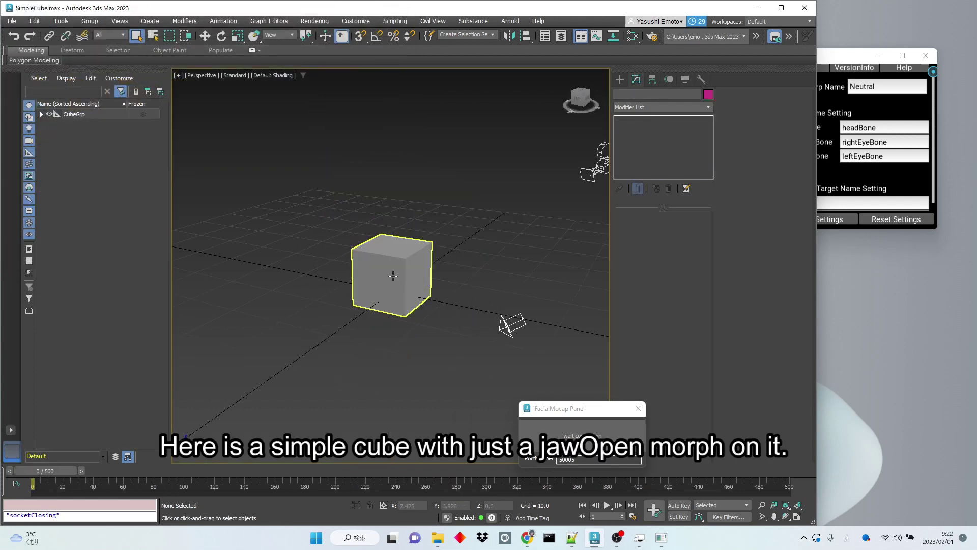
mouse_move(417, 276)
alt+middle_down()
mouse_move(421, 284)
mouse_move(412, 257)
alt+middle_up()
click(439, 267)
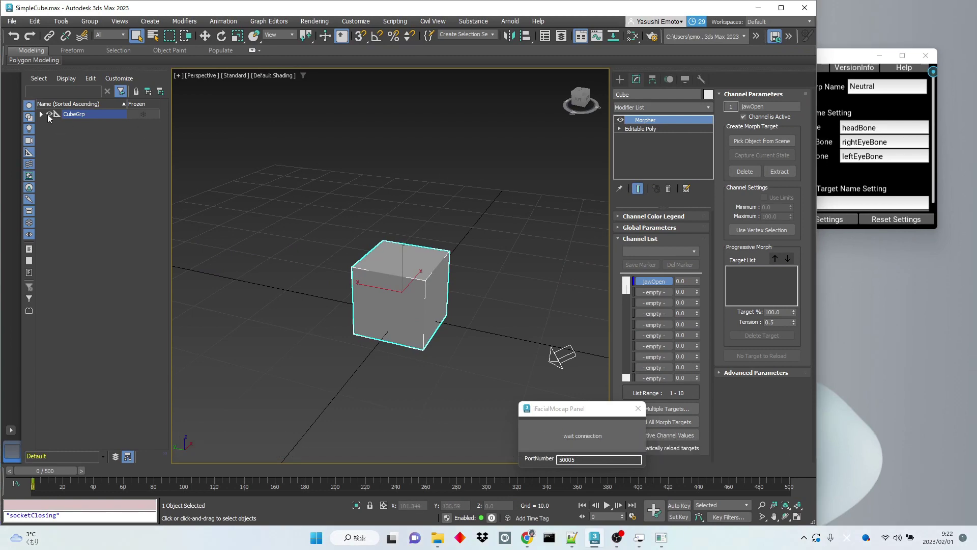
- Expand CubeGrp and enter Cube as iFacialMocap's FaceObjGrp Name
click(42, 114)
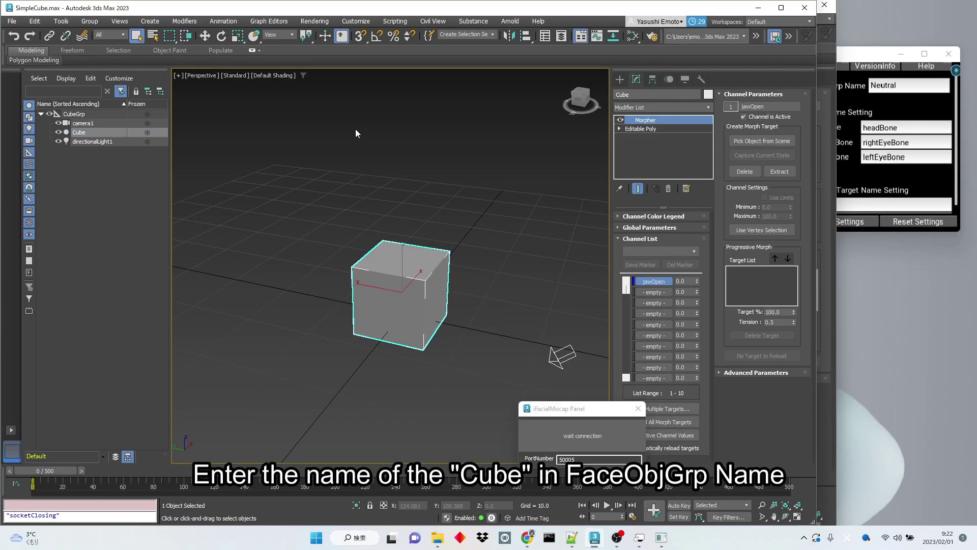
drag(865, 53, 854, 54)
double_click(898, 85)
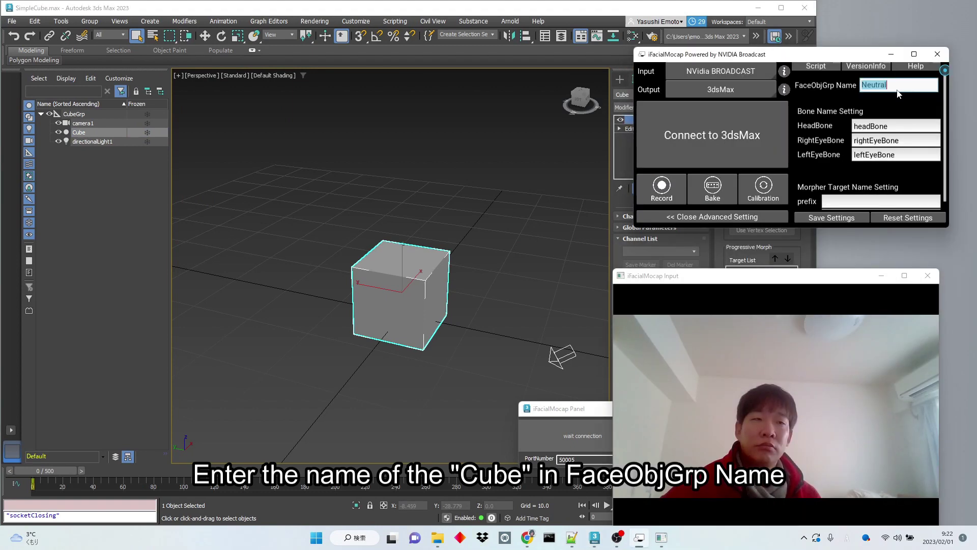
text(Cube)
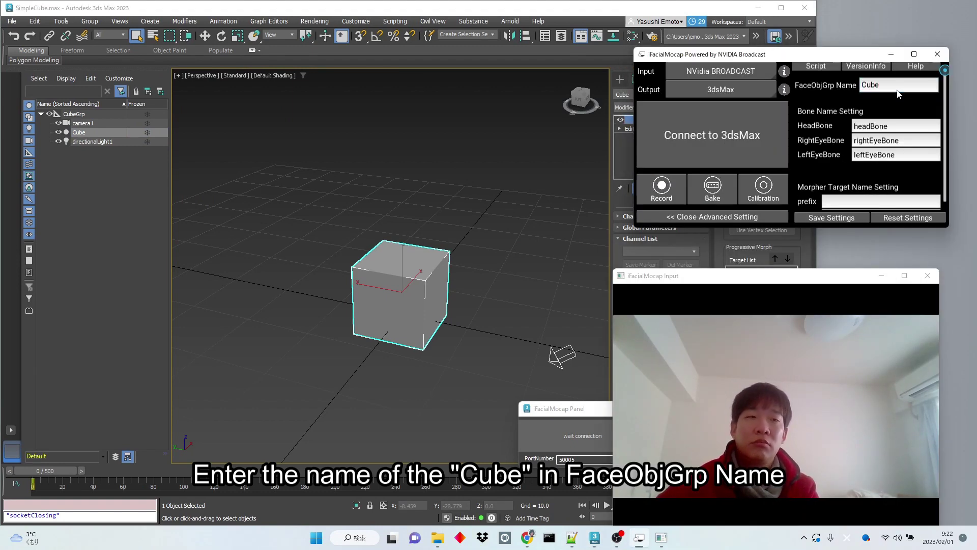
- Connect iFacialMocap's live tracking to 3ds Max and watch the cube's jawOpen morph respond
click(712, 147)
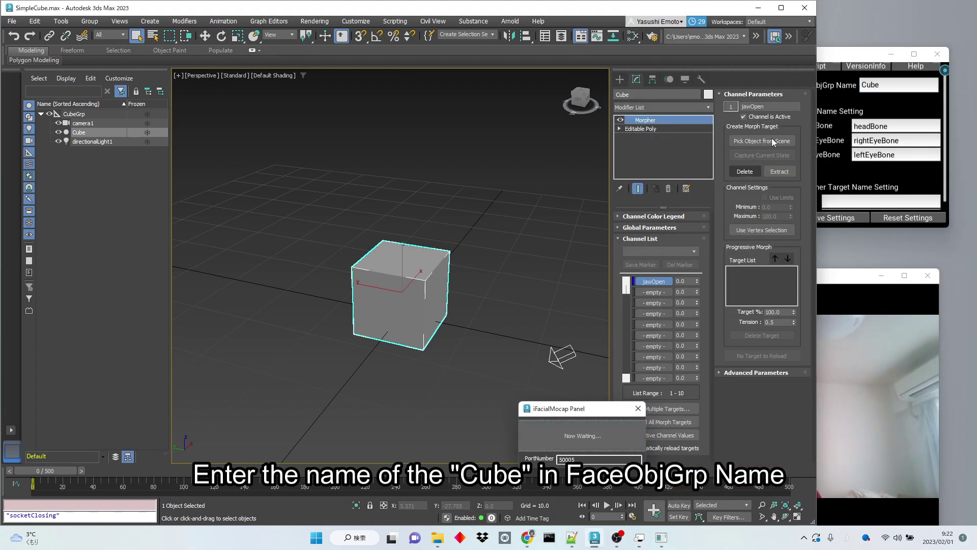
click(838, 64)
click(716, 123)
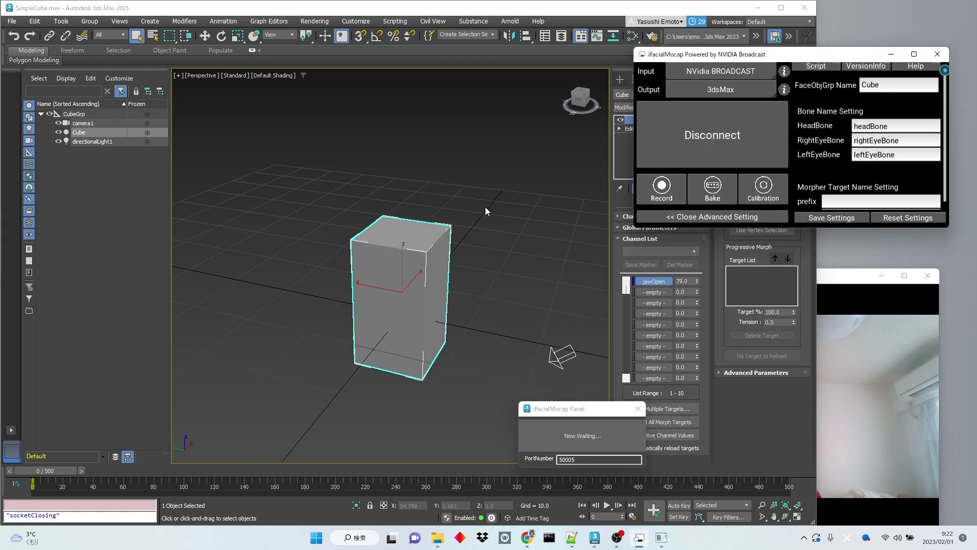
drag(766, 278, 782, 241)
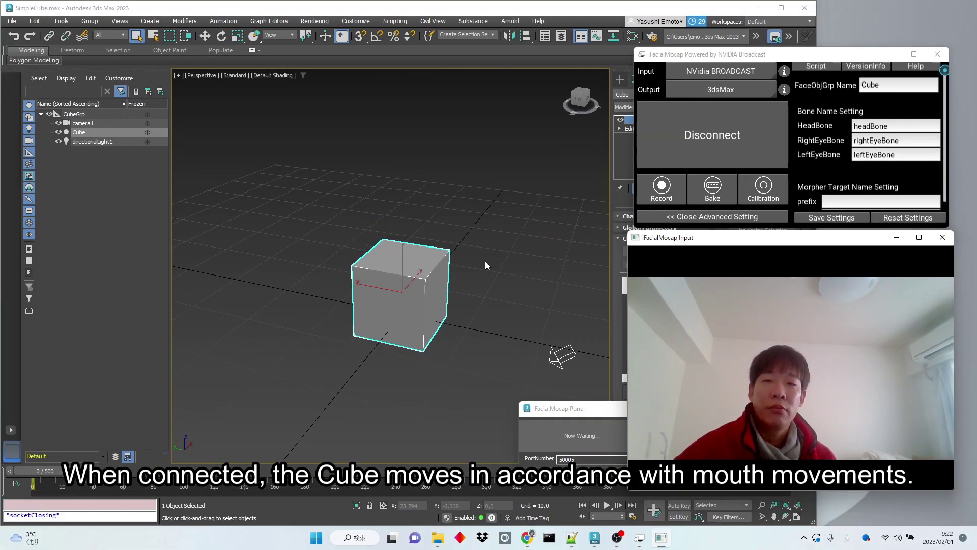
click(484, 261)
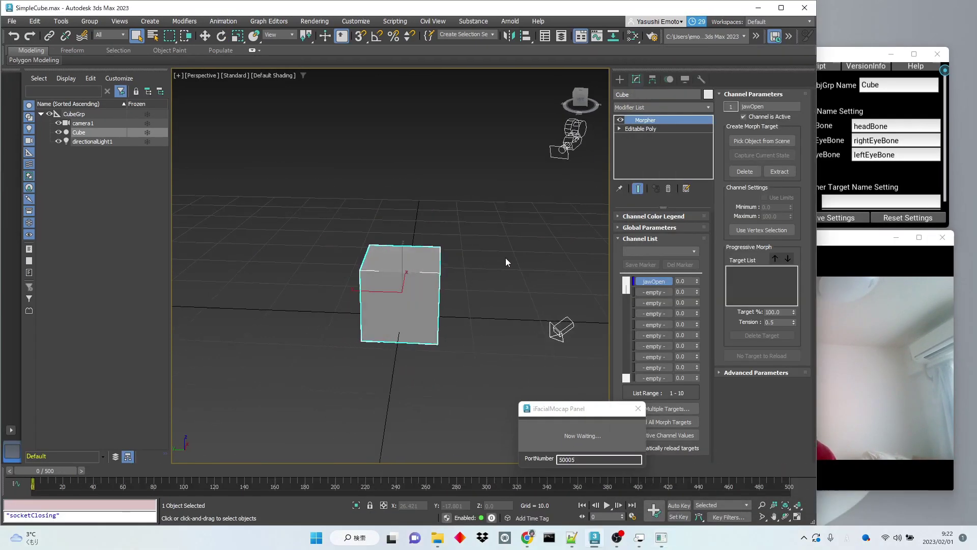
- Enter Cube as iFacialMocap's HeadBone so the cube turns with head rotation
click(896, 126)
double_click(899, 128)
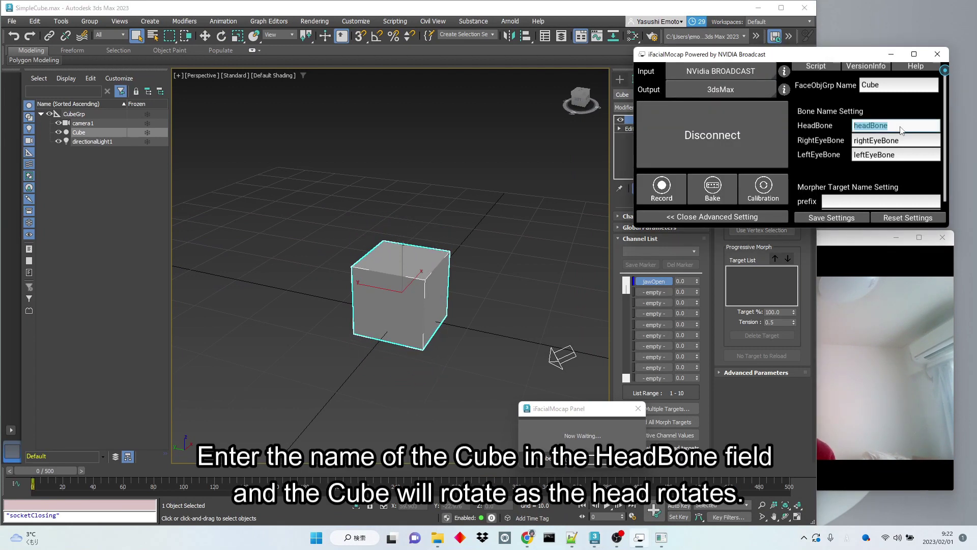
text(Cube)
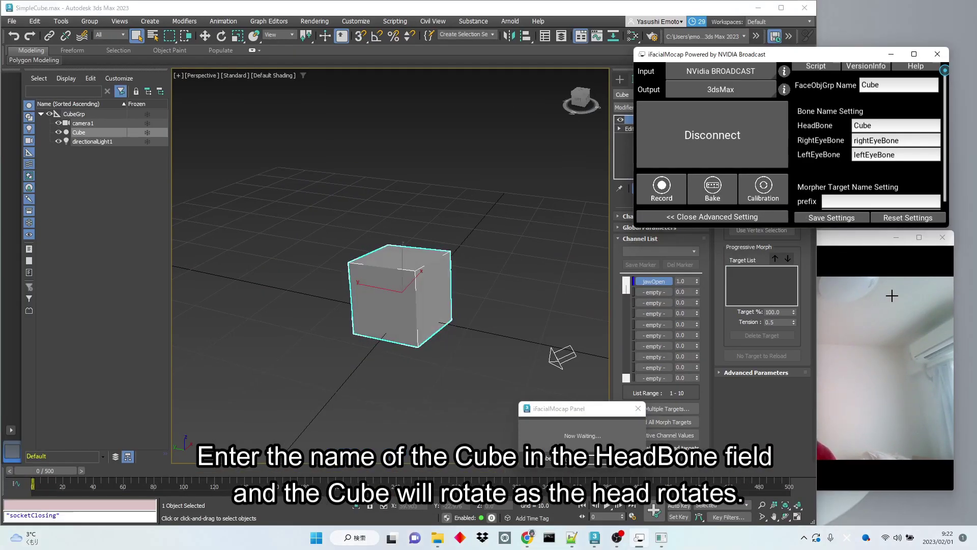
click(892, 410)
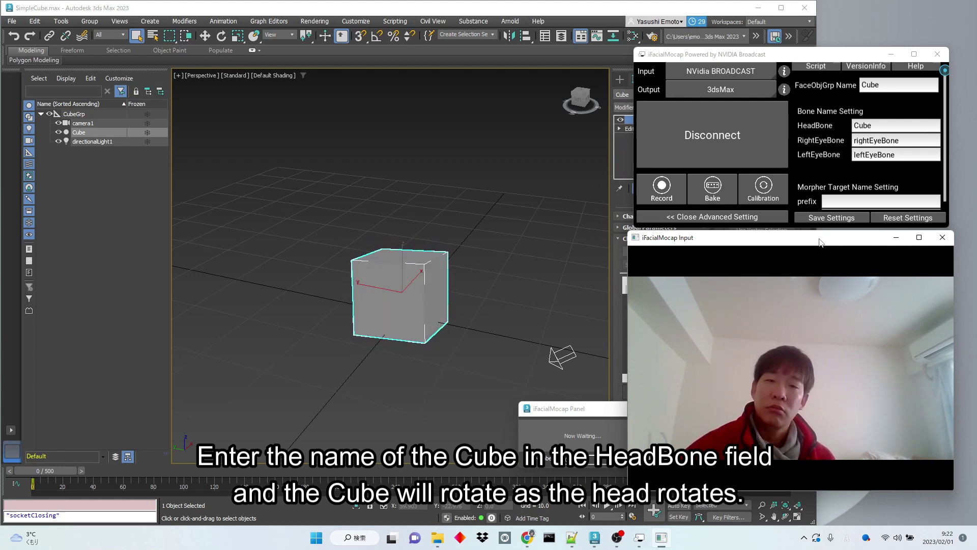
click(821, 56)
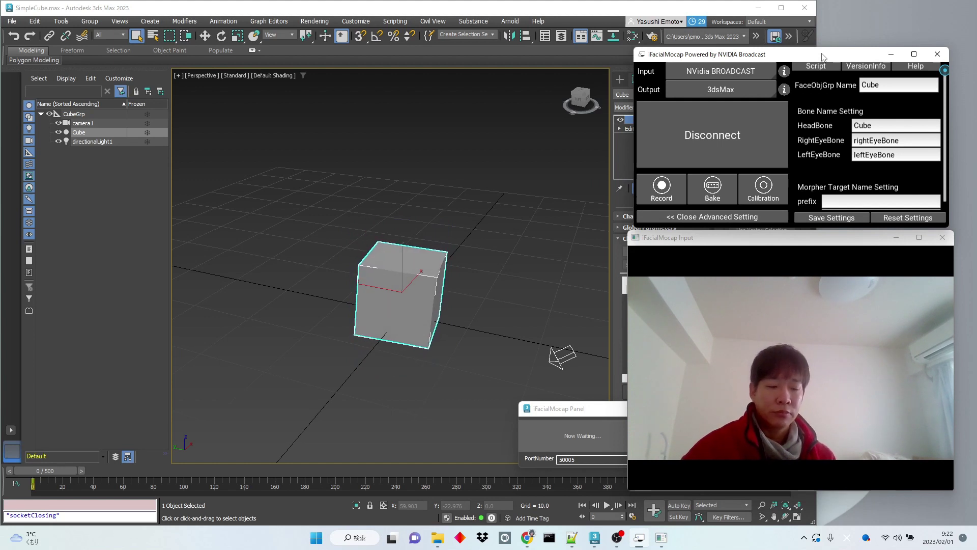
- Set bone rotation axes: Head Nod -Z, Head Shake +Y, Head Tilt +X
scroll(872, 157, down, 8)
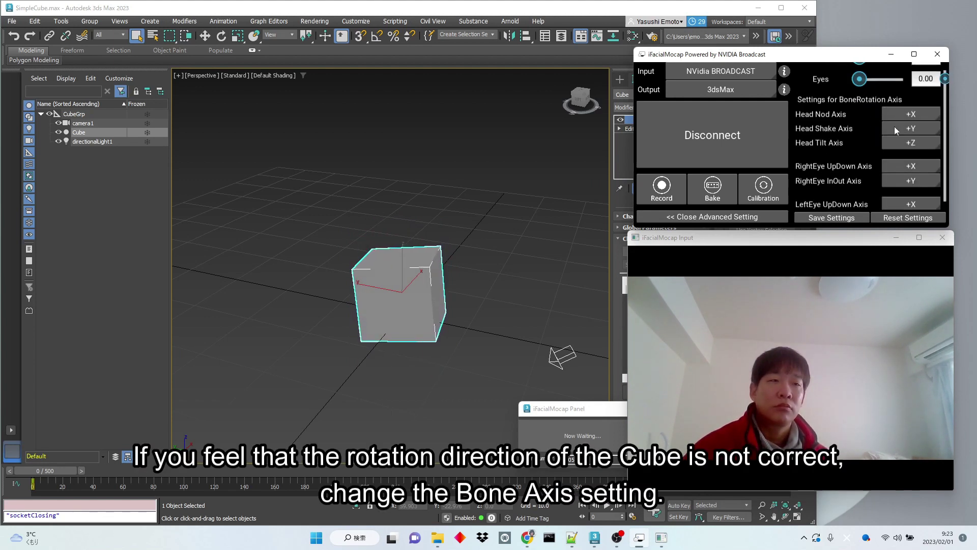
click(911, 115)
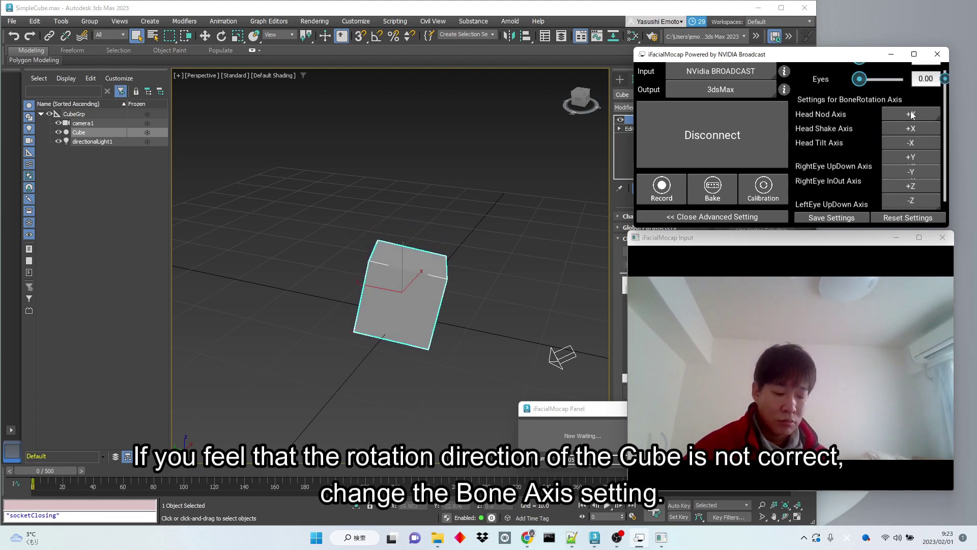
click(919, 201)
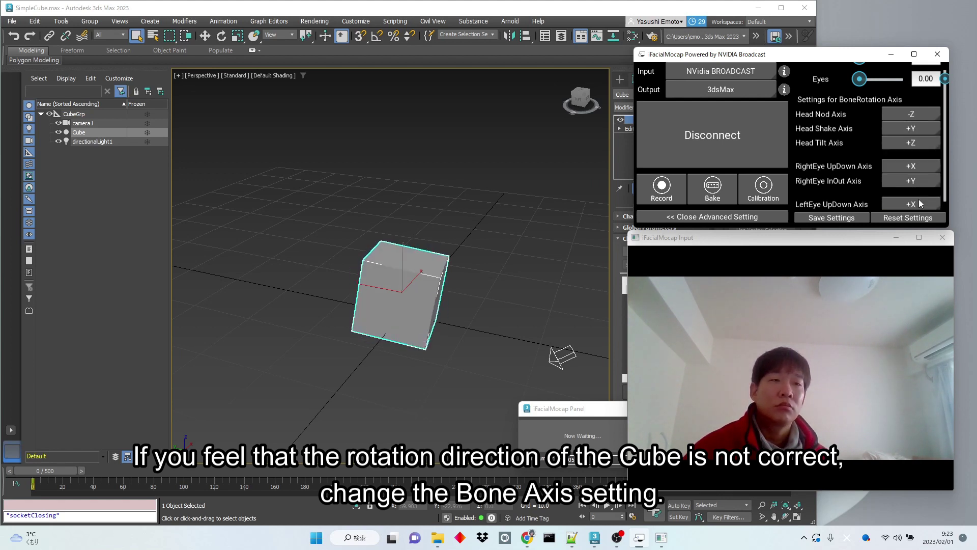
click(916, 132)
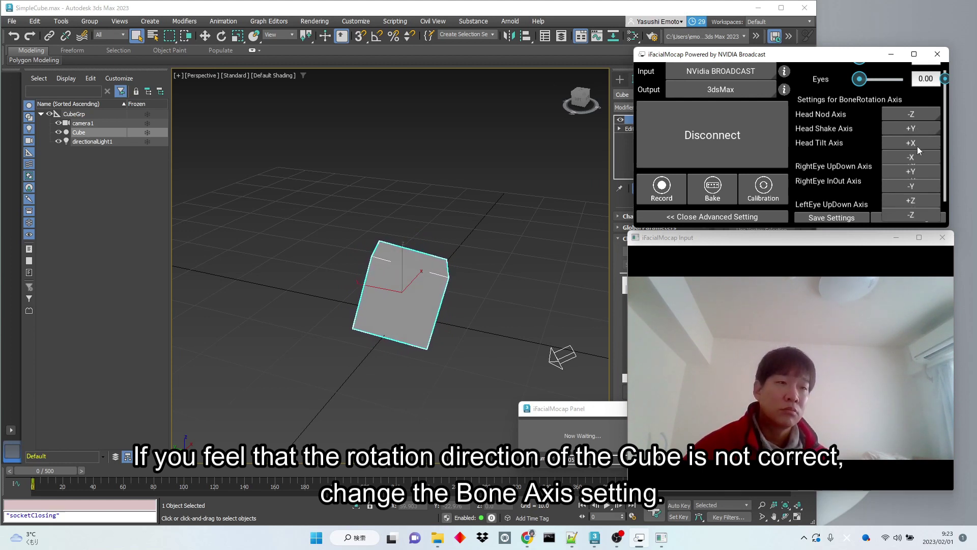
click(919, 174)
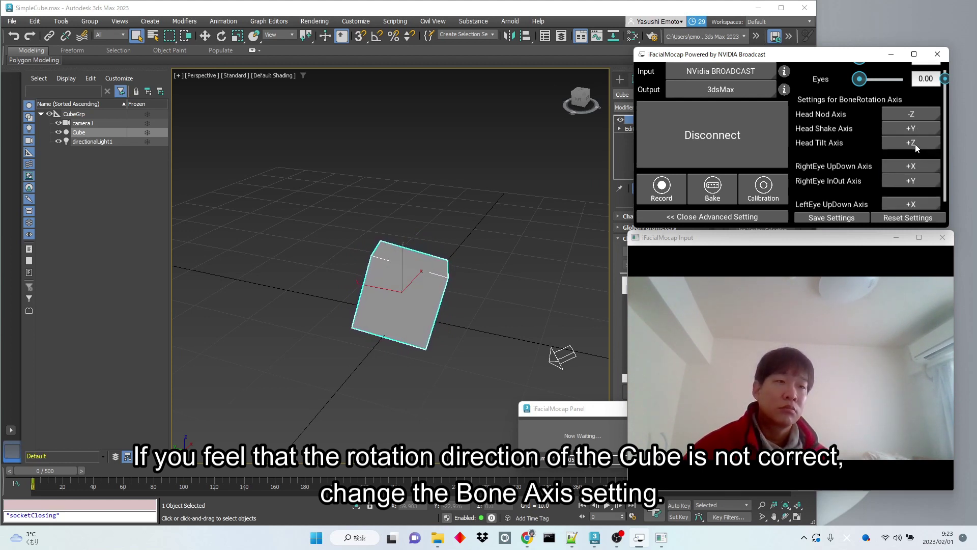
click(915, 143)
click(916, 159)
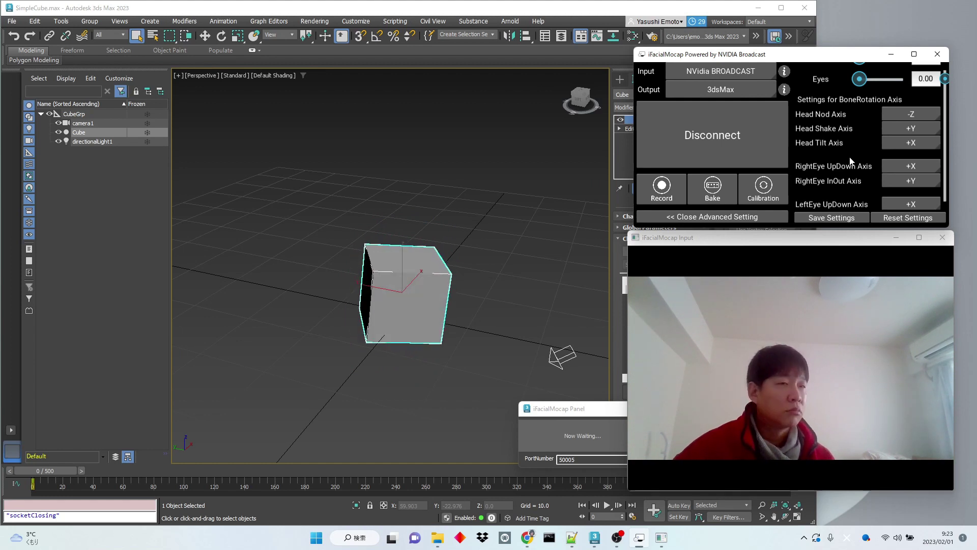
- Disconnect the mocap stream and open CubeHierarchy.max
click(767, 134)
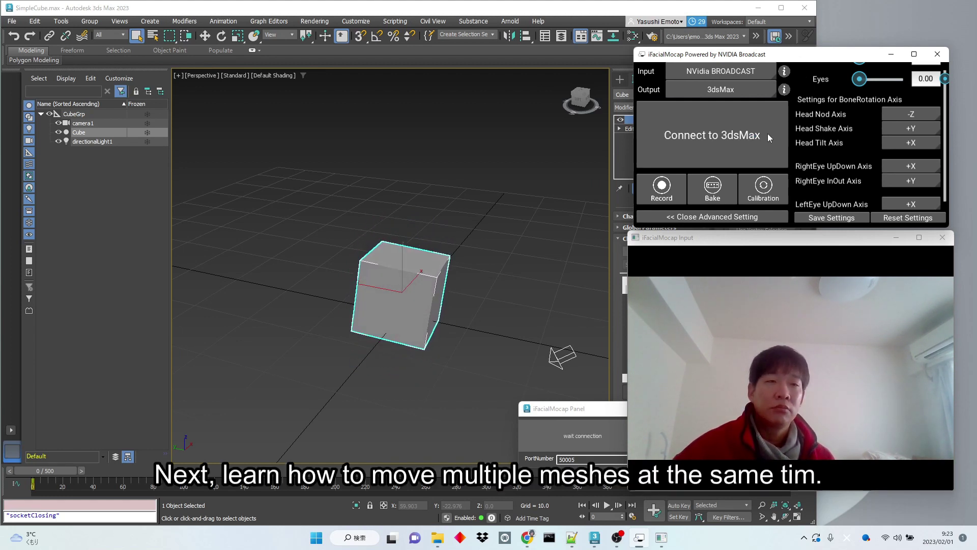
click(346, 215)
alt+middle_drag(345, 215, 301, 189)
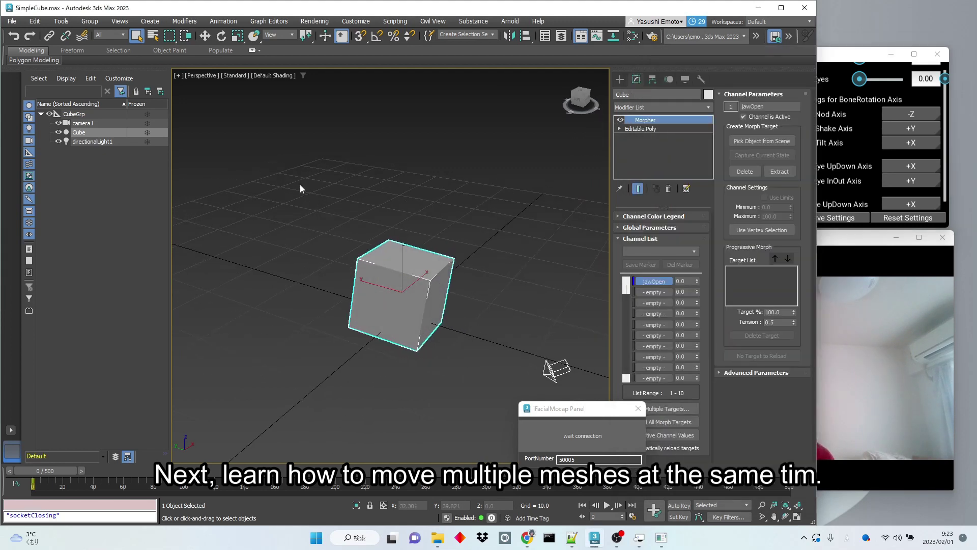
click(21, 22)
click(36, 62)
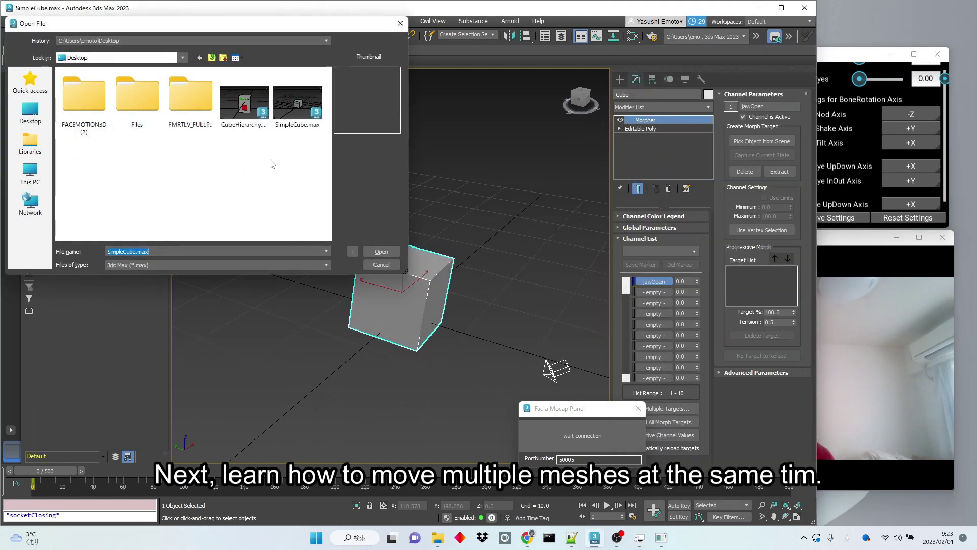
double_click(244, 104)
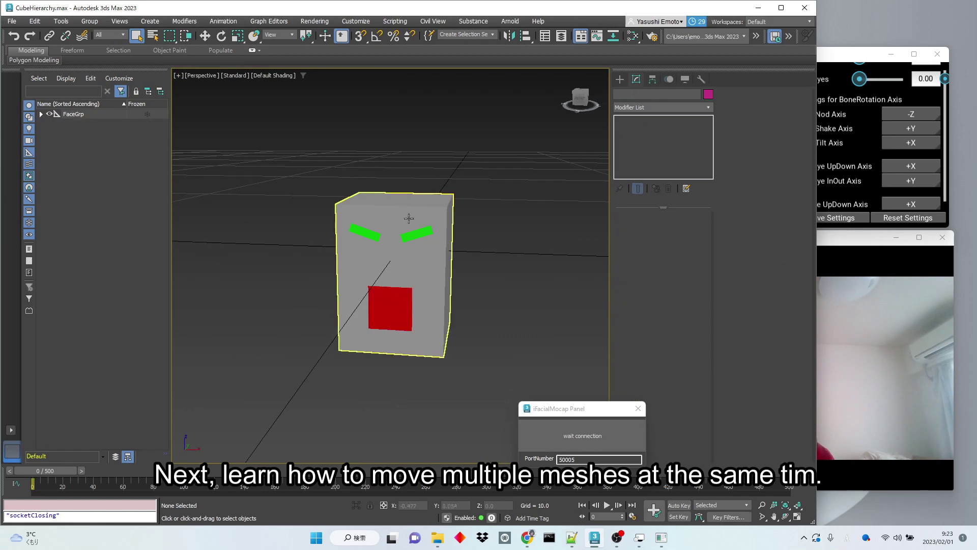
alt+middle_drag(409, 218, 462, 290)
- Expand FaceGrp, mouth_grp and eyebrow_grp, then select the eyebrow and skin meshes
scroll(463, 290, up, 2)
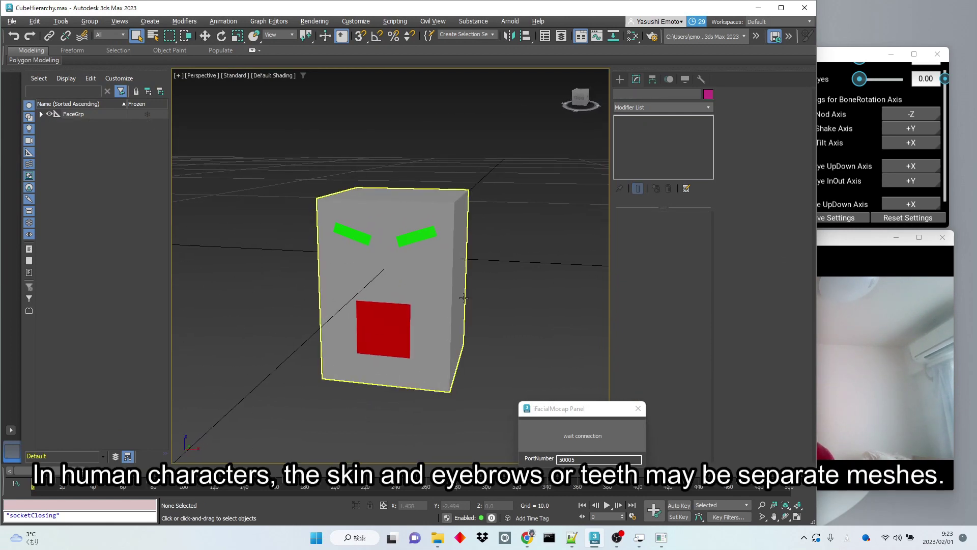
click(41, 114)
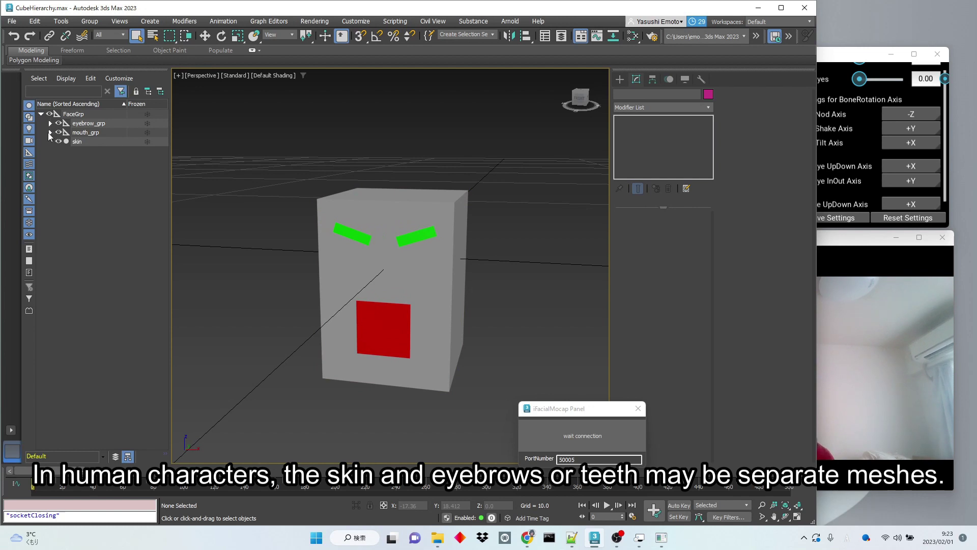
click(50, 133)
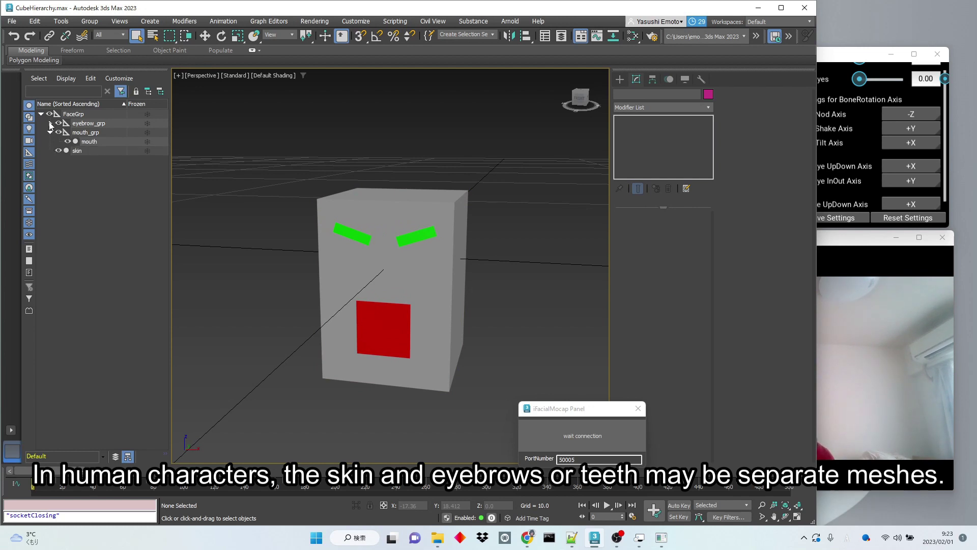
click(51, 124)
click(92, 132)
click(77, 160)
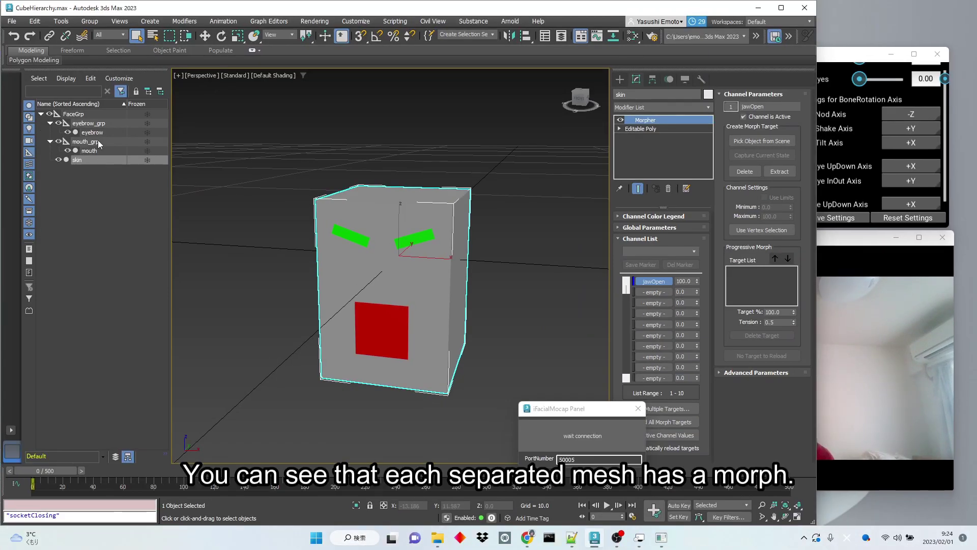
- Set the eyebrow mesh's browInnerUp morph to 100, then back to 0
click(92, 132)
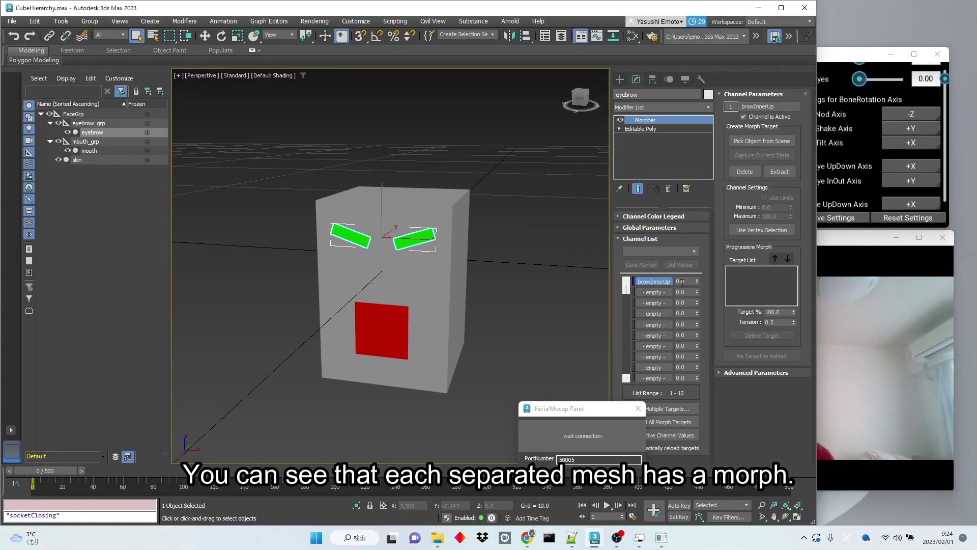
text(100)
key(Return)
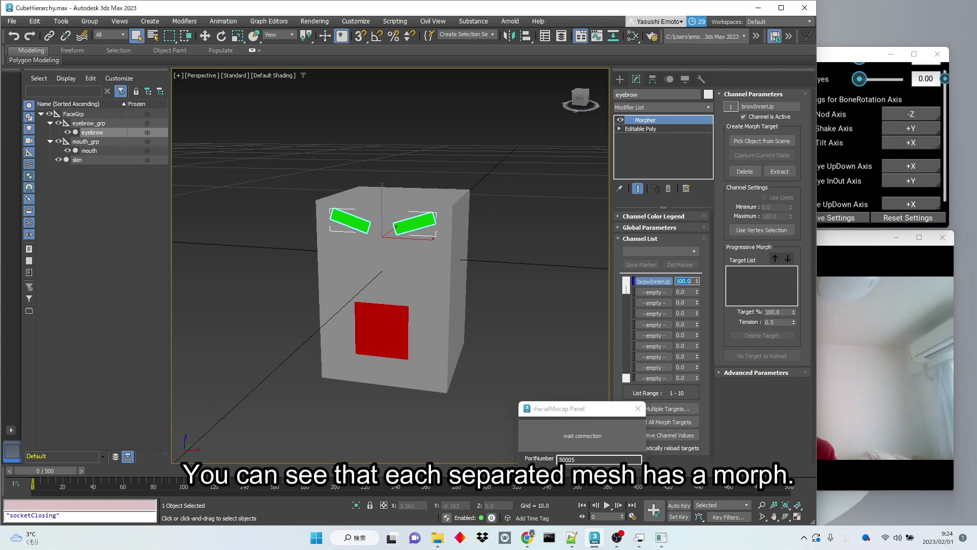
text(0)
key(Return)
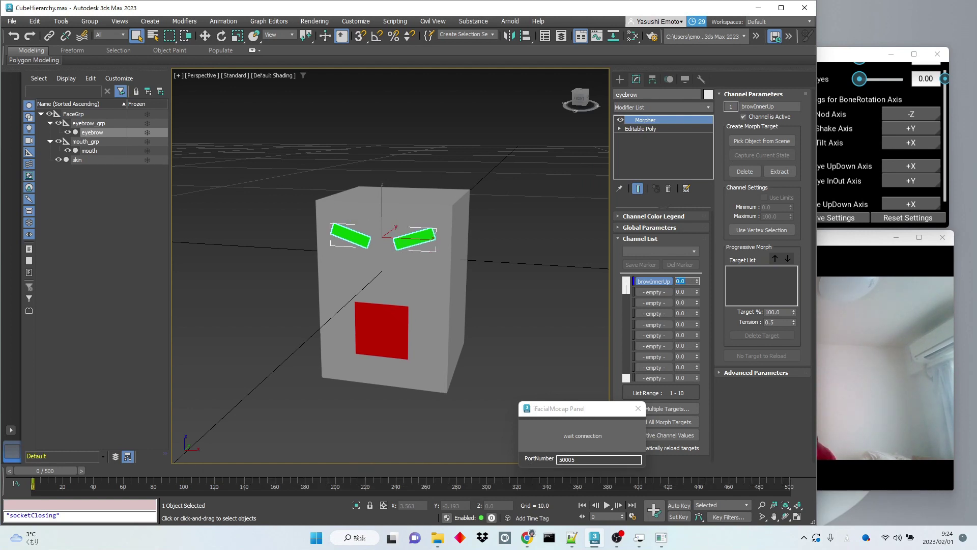
- Set the mouth mesh's jawOpen morph to 0
click(90, 151)
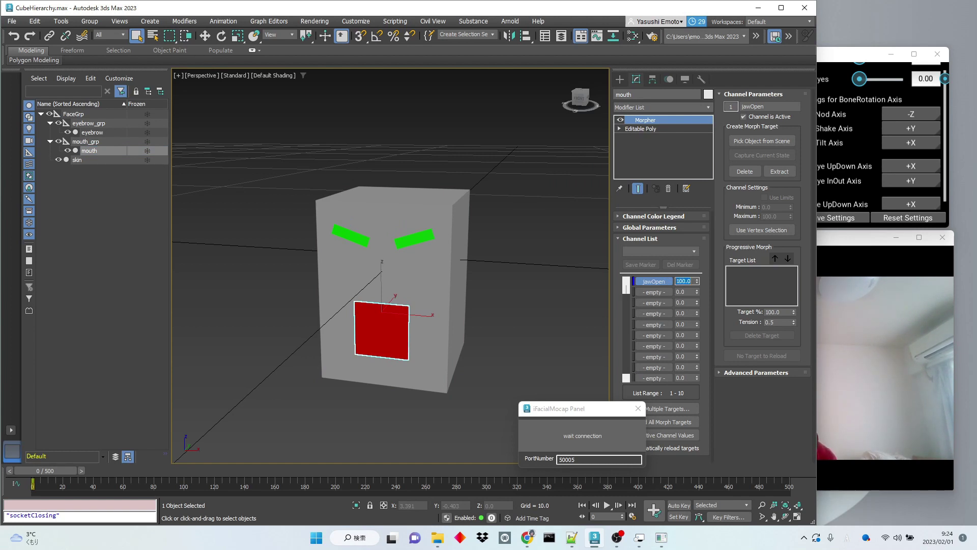
text(0)
key(Return)
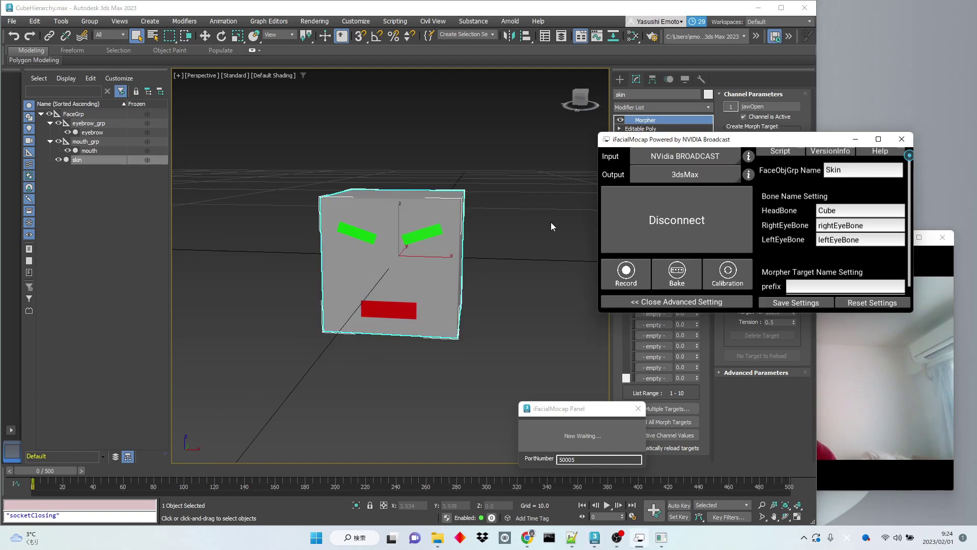
- Replace the FaceObjGrp Name with skin and reconnect to 3ds Max
click(547, 243)
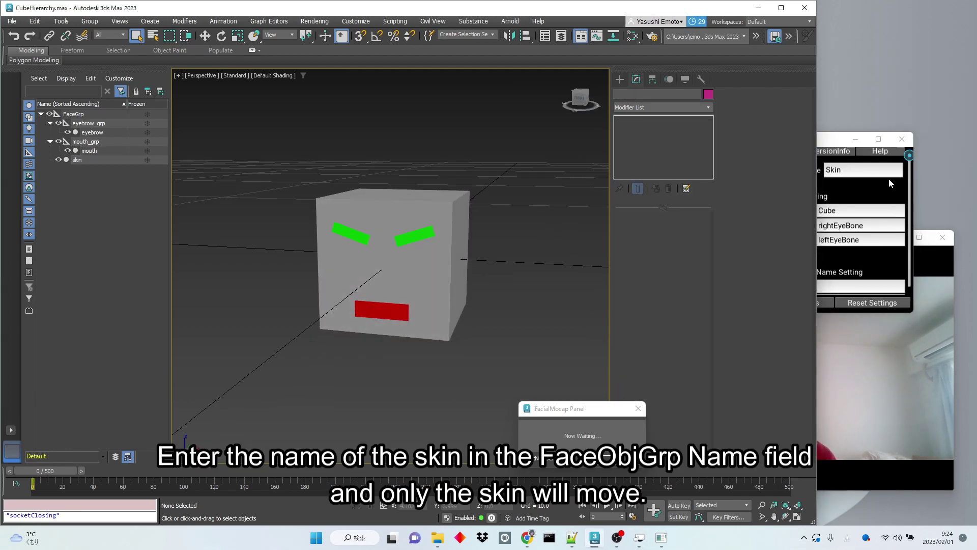
click(875, 173)
double_click(875, 175)
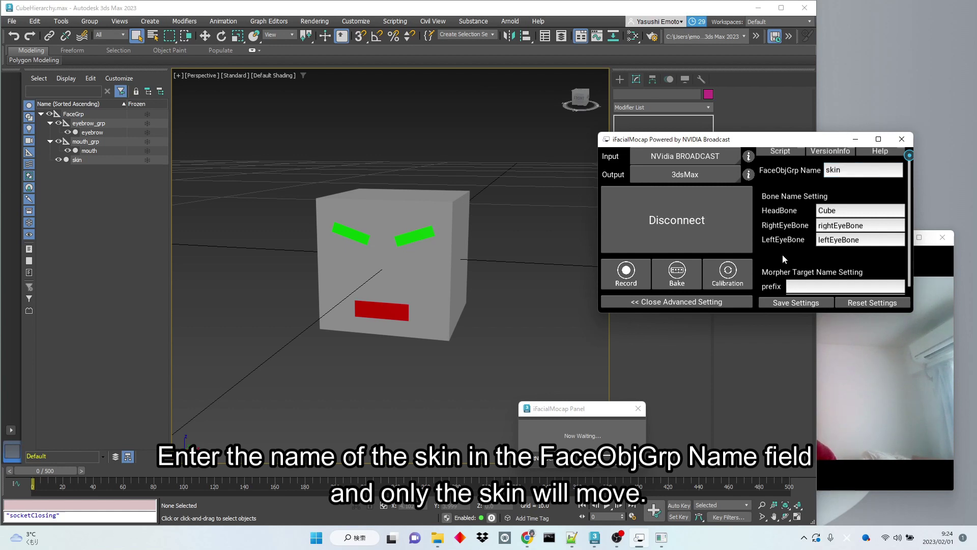
click(698, 225)
- Reconnect the mocap stream and arrange 3ds Max, settings and camera preview to watch the skin
click(590, 439)
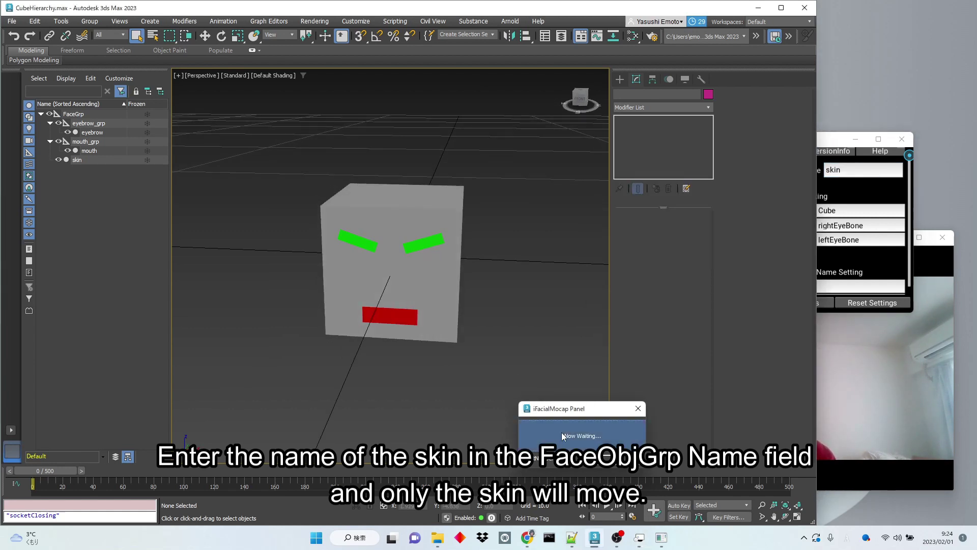
click(837, 189)
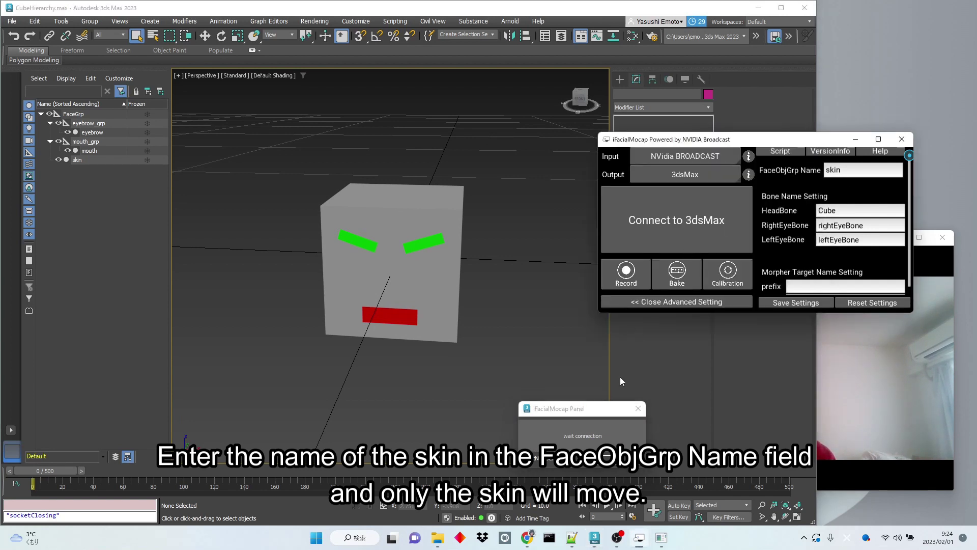
click(570, 425)
click(850, 191)
click(674, 240)
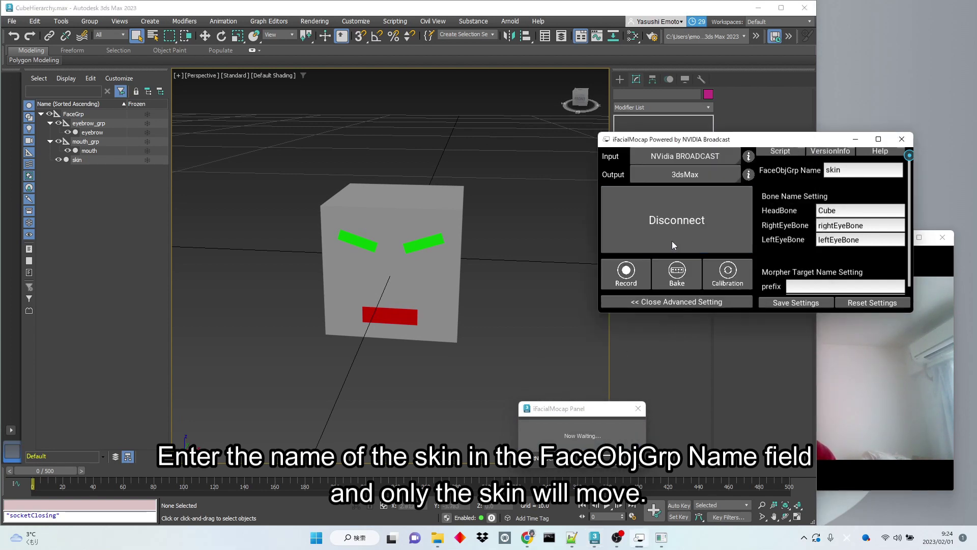
click(518, 256)
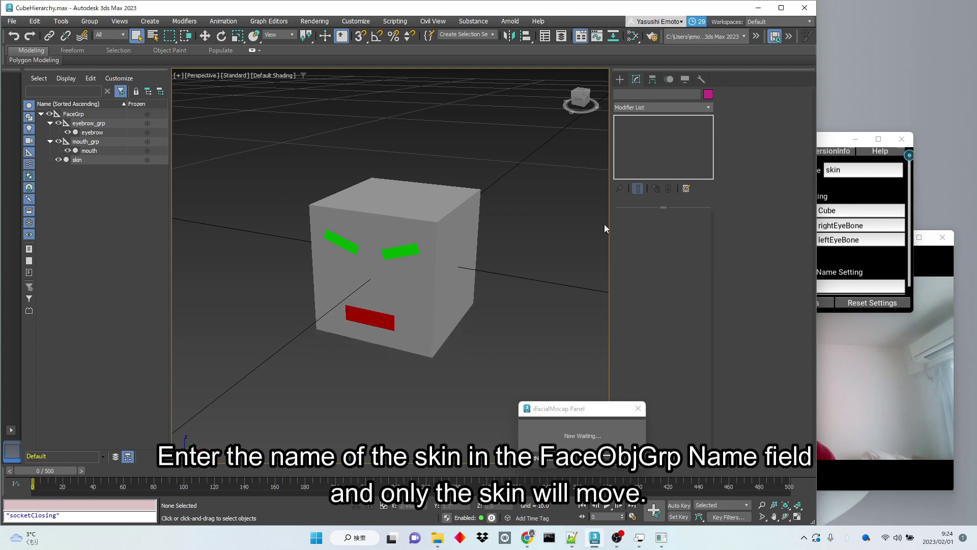
click(865, 264)
click(891, 341)
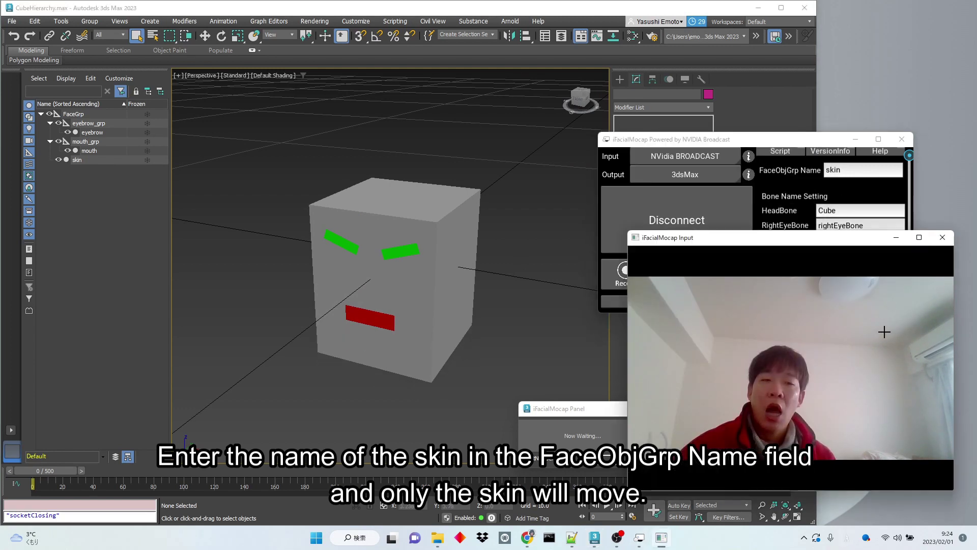
drag(722, 139, 746, 45)
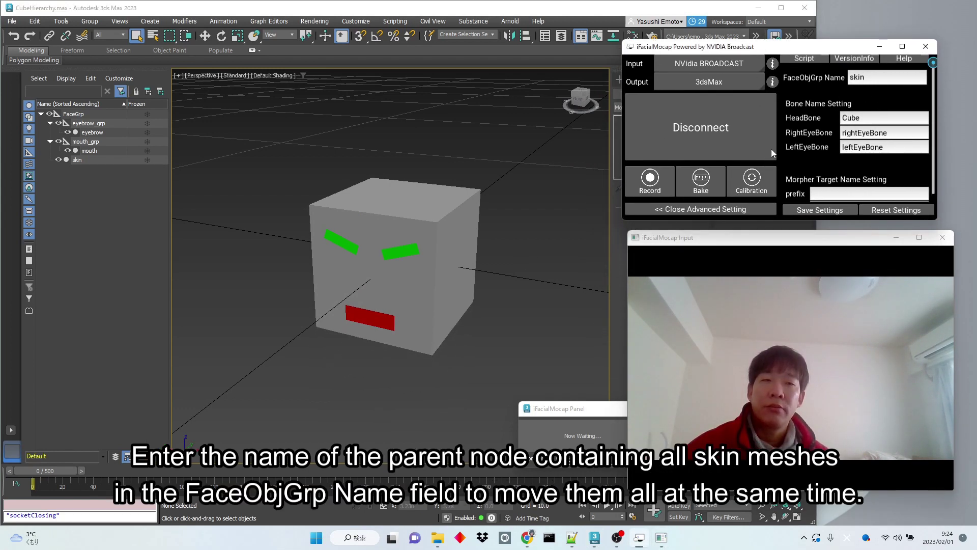
- Select the skin entry in FaceObjGrp Name and begin typing FaceGrp
double_click(874, 80)
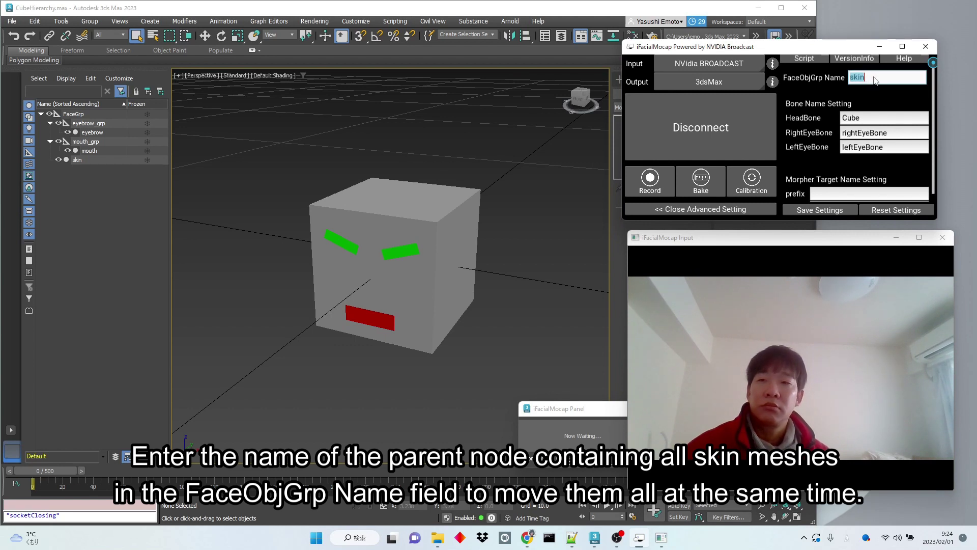
text(FaceGrp)
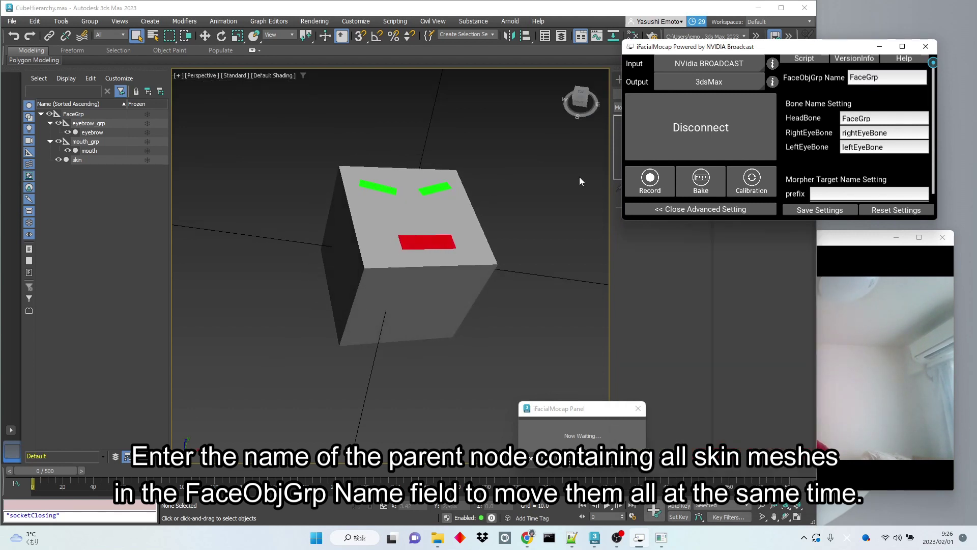